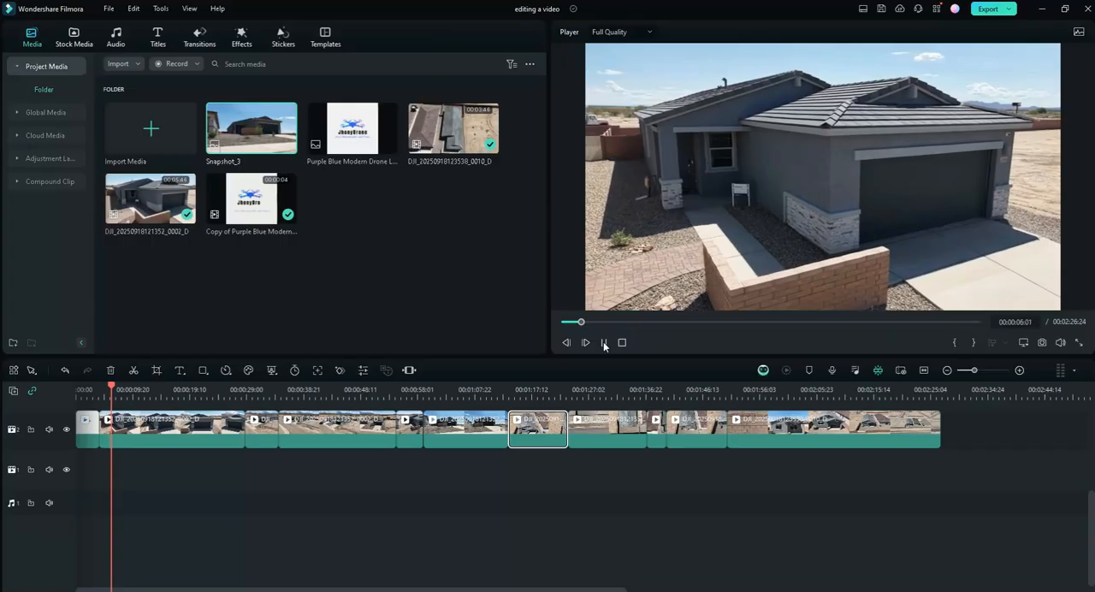
- Add the Purple Blue Modern Drone logo image to the video track directly after the last clip
{"action": "left_click", "coordinate": [604, 343]}
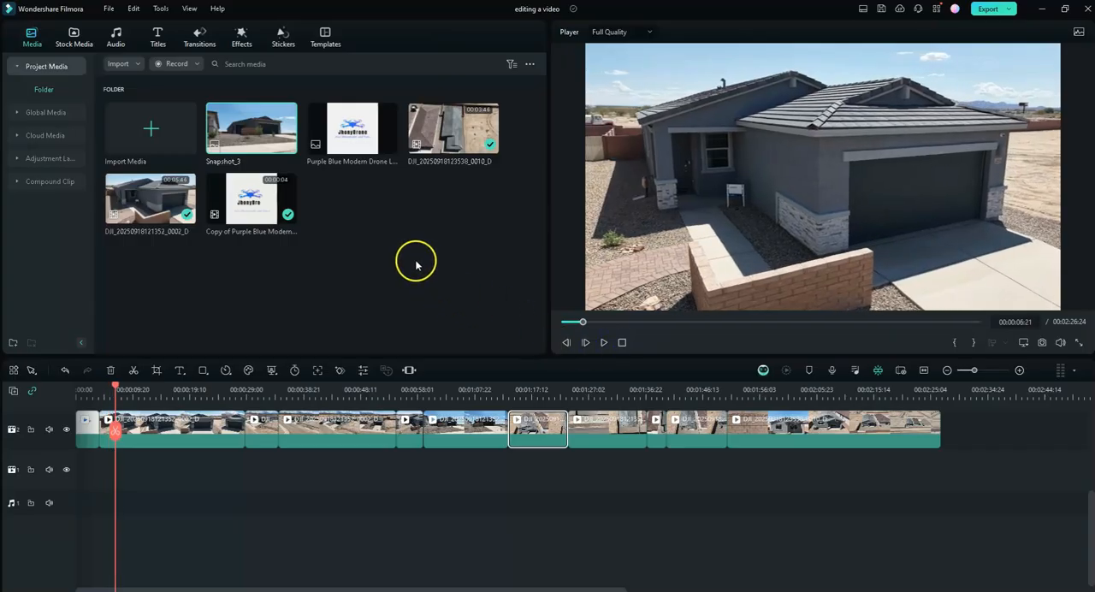
{"action": "left_click_drag", "start_coordinate": [363, 137], "coordinate": [936, 460]}
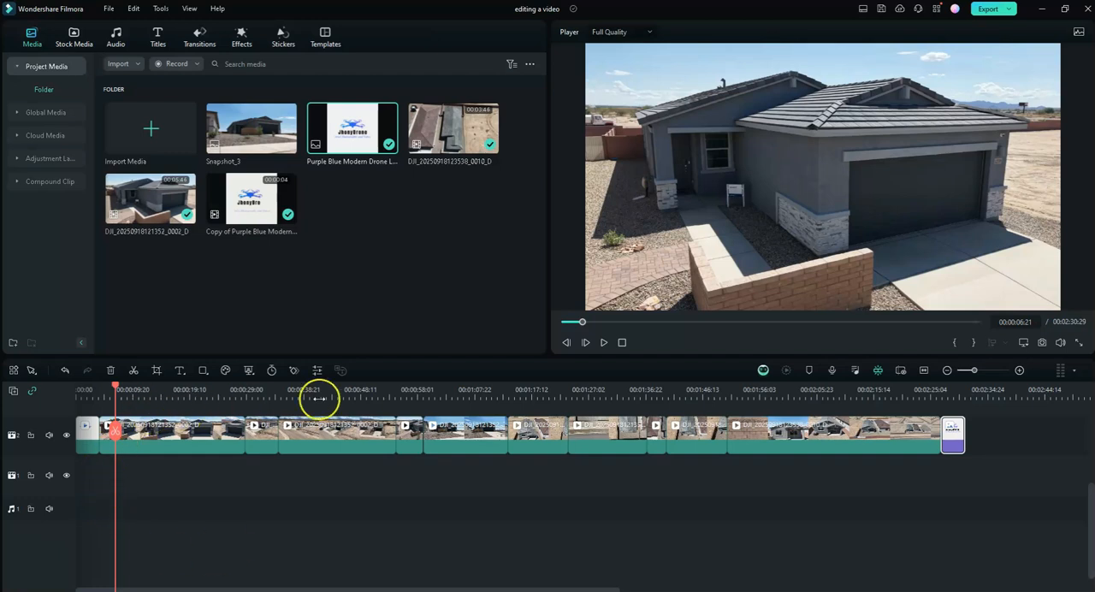
- Play and scrub through the house clips on the timeline to examine their order and the footage to trim
{"action": "left_click", "coordinate": [604, 343]}
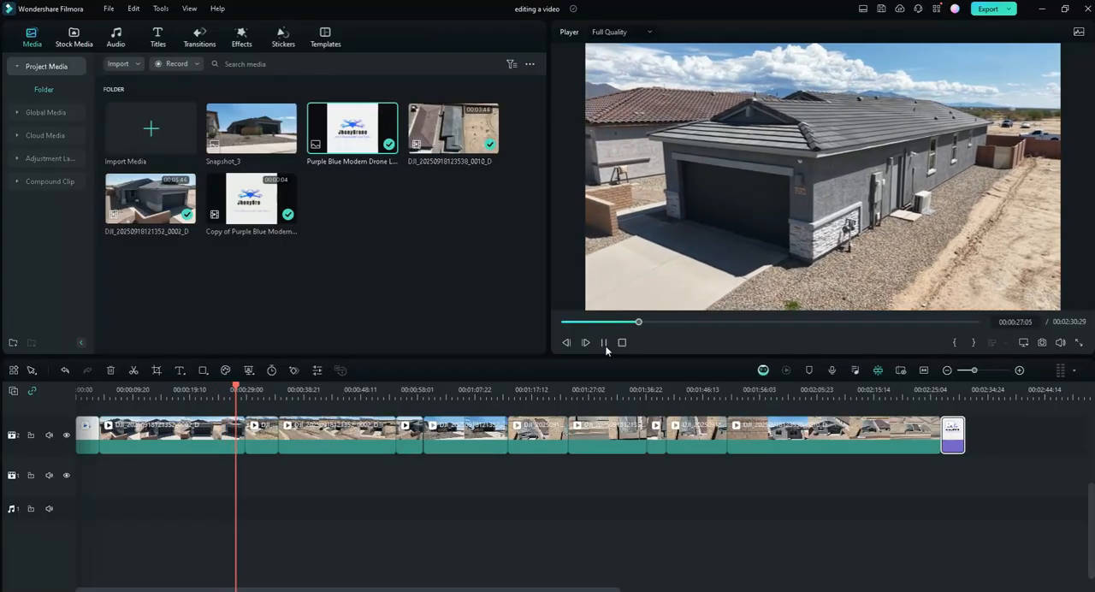
{"action": "left_click", "coordinate": [603, 344]}
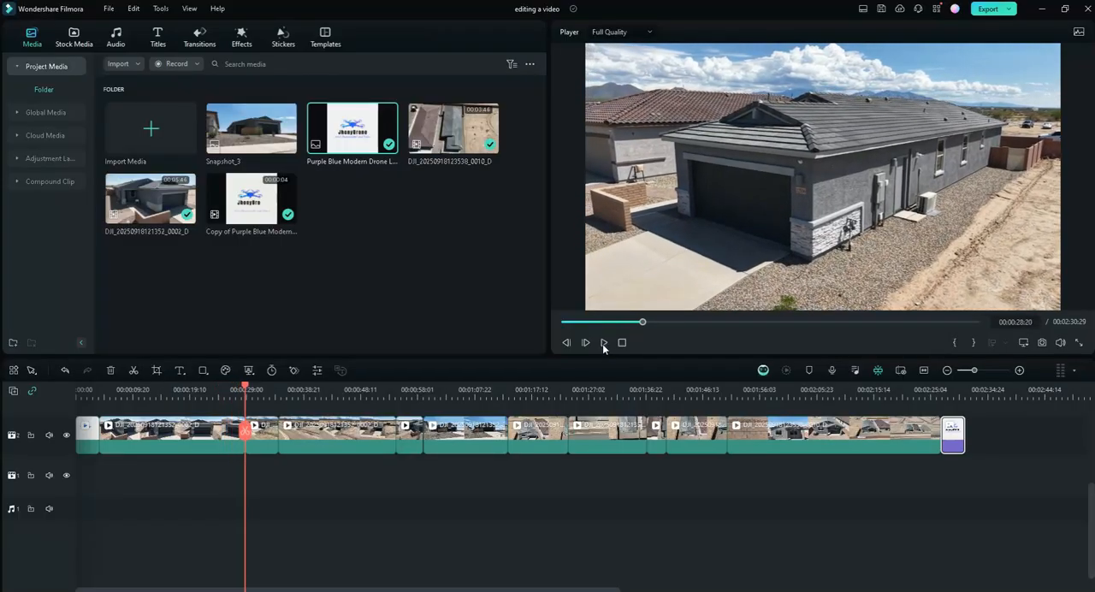
{"action": "left_click_drag", "start_coordinate": [598, 392], "coordinate": [650, 391]}
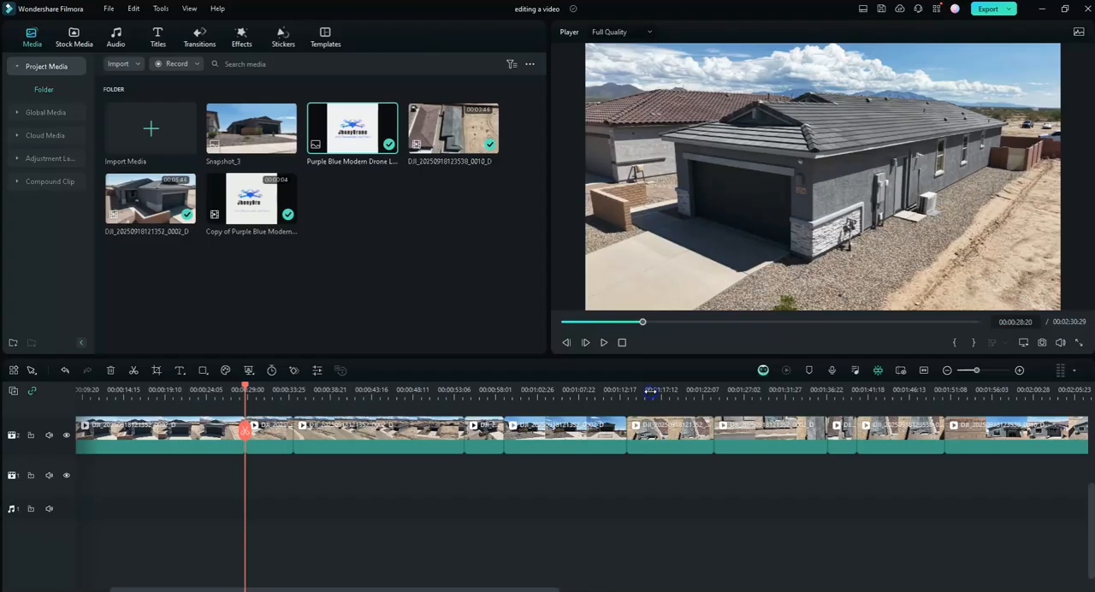
{"action": "left_click", "coordinate": [608, 345]}
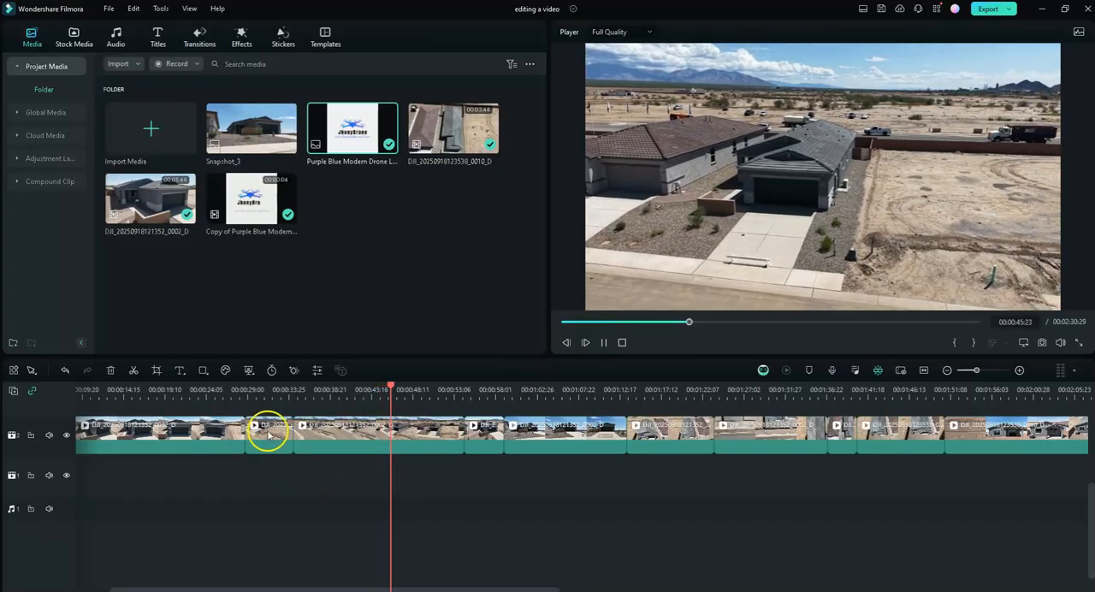
{"action": "left_click", "coordinate": [238, 391]}
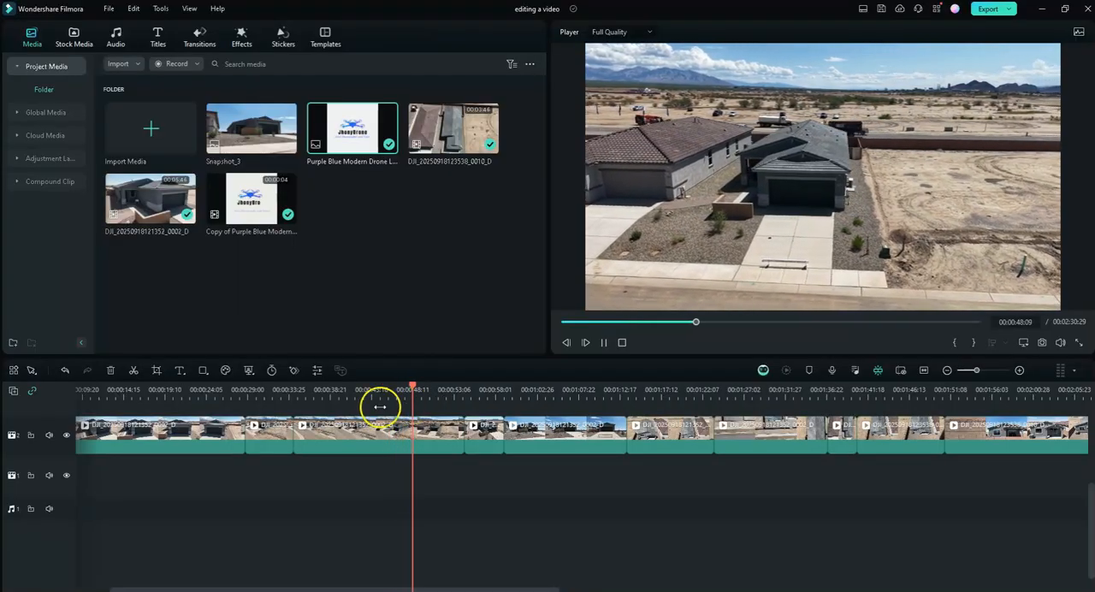
{"action": "left_click", "coordinate": [306, 390]}
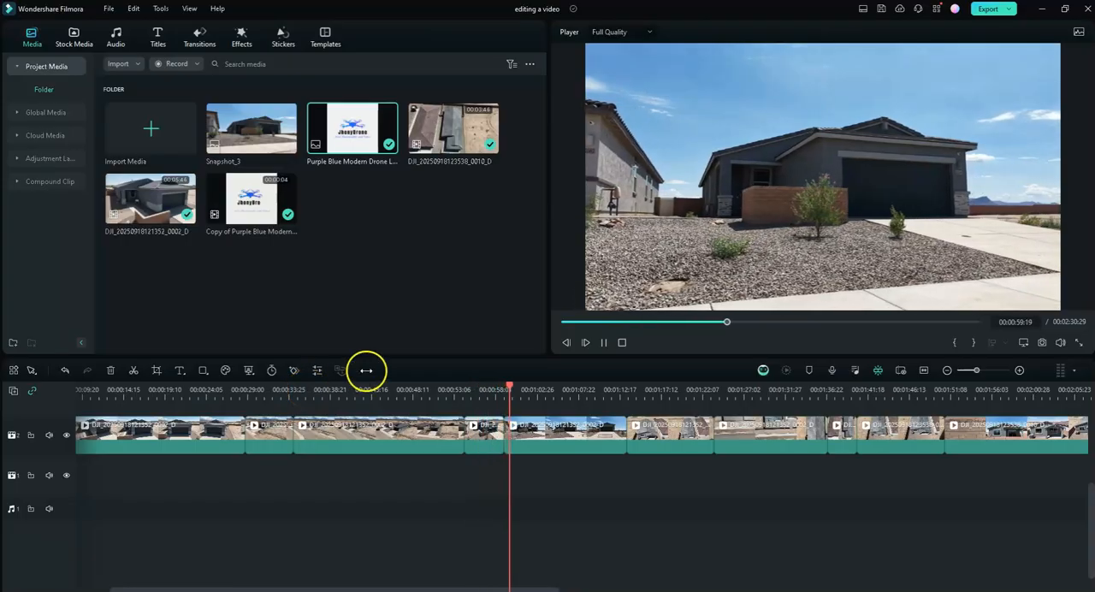
{"action": "left_click_drag", "start_coordinate": [491, 394], "coordinate": [524, 389]}
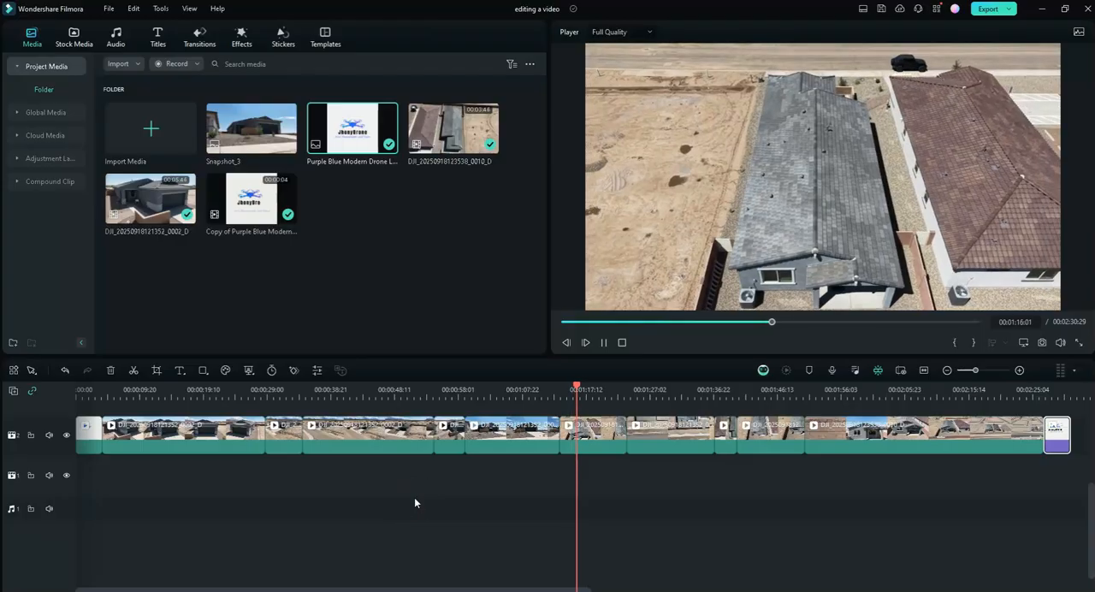
{"action": "left_click", "coordinate": [130, 392]}
{"action": "left_click", "coordinate": [244, 397]}
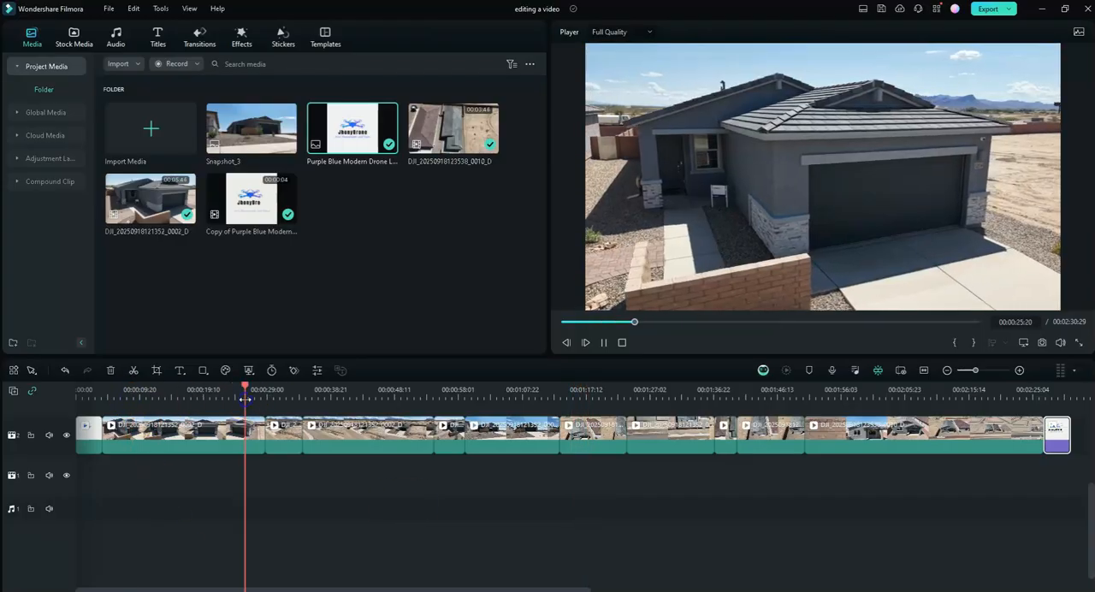
{"action": "left_click_drag", "start_coordinate": [245, 398], "coordinate": [287, 397]}
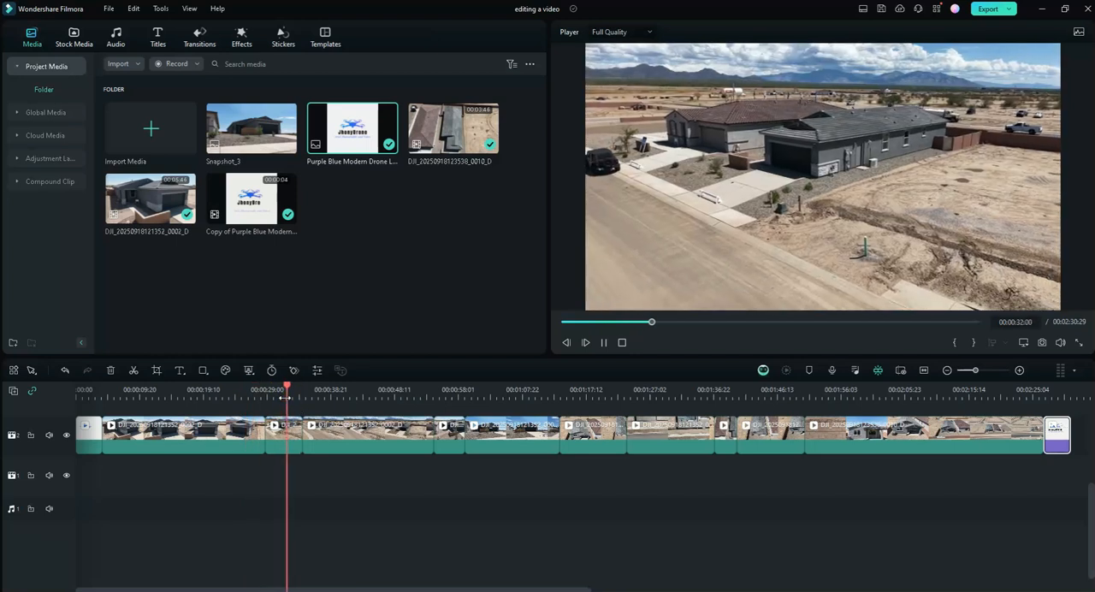
{"action": "left_click", "coordinate": [288, 448]}
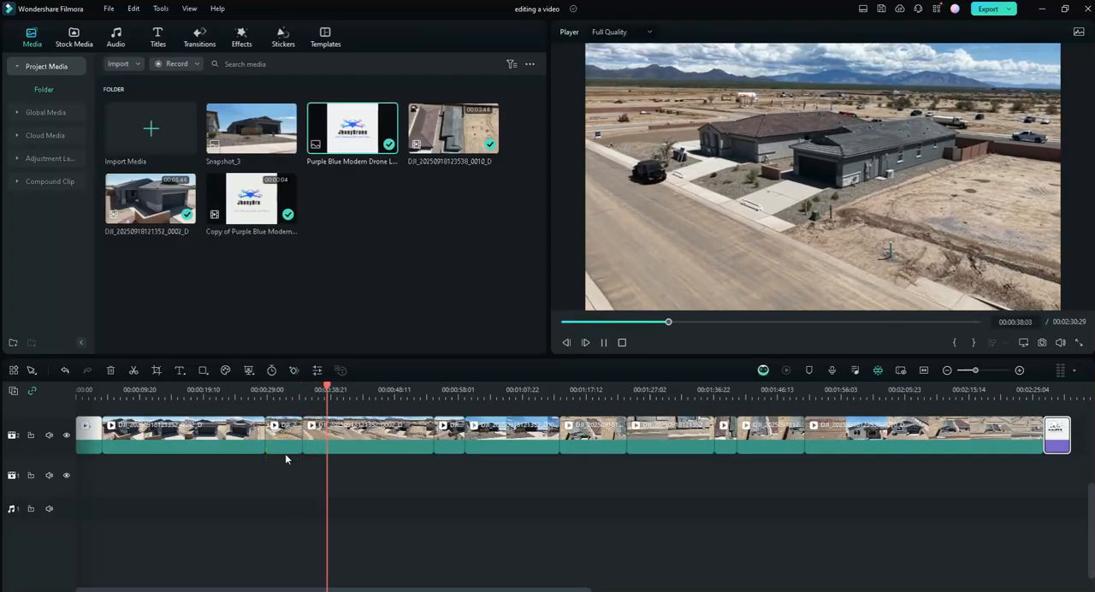
{"action": "left_click", "coordinate": [278, 453]}
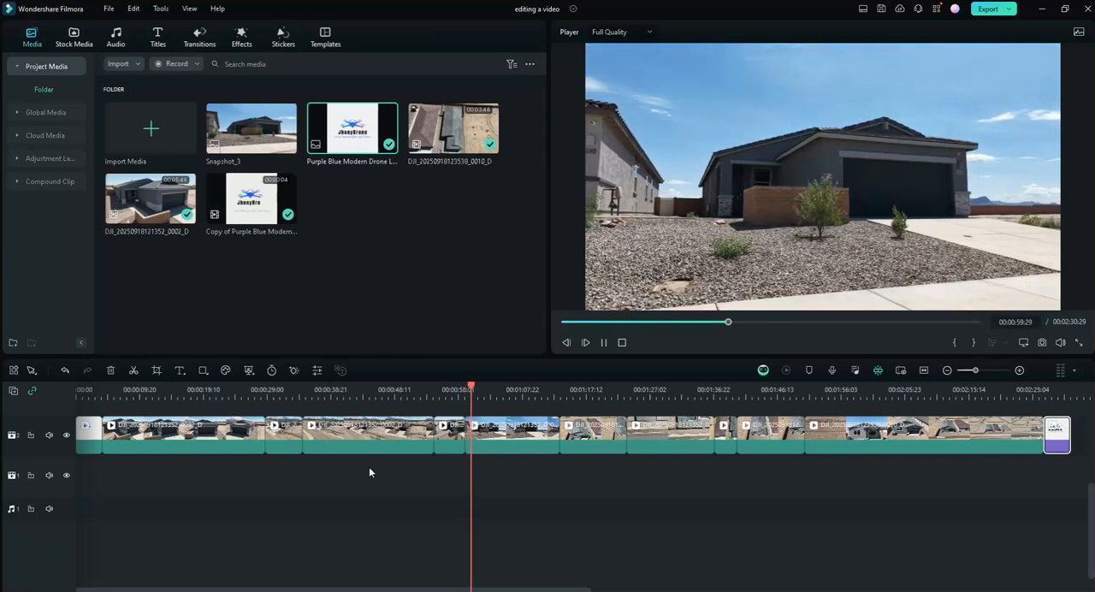
- Delete the short clip directly before the ground-level front-view clip and close the gap it leaves
{"action": "left_click", "coordinate": [447, 438]}
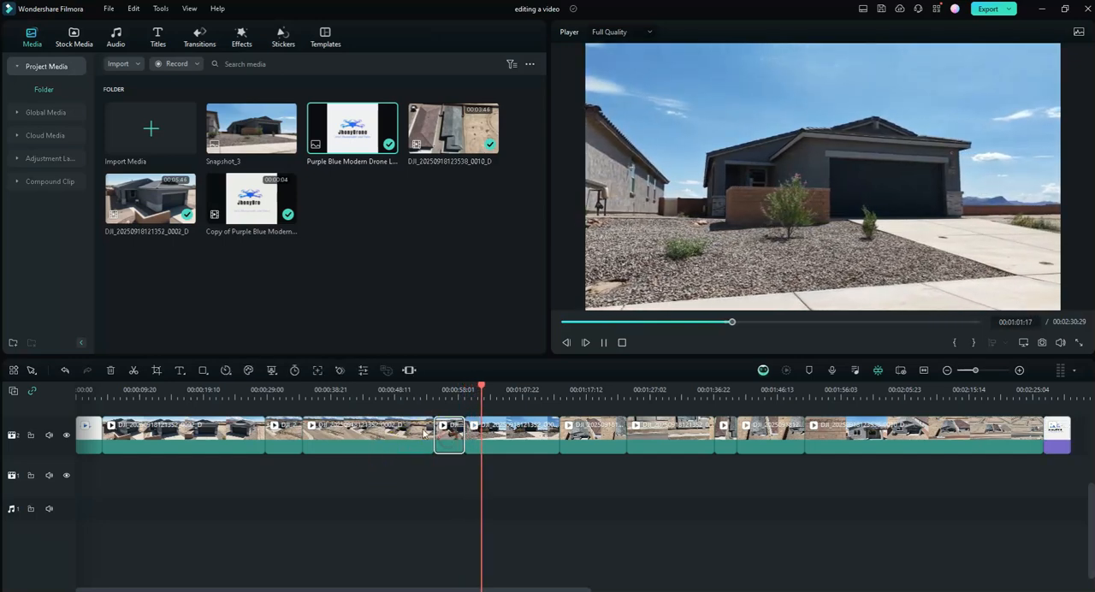
{"action": "right_click", "coordinate": [448, 438]}
{"action": "left_click", "coordinate": [111, 370]}
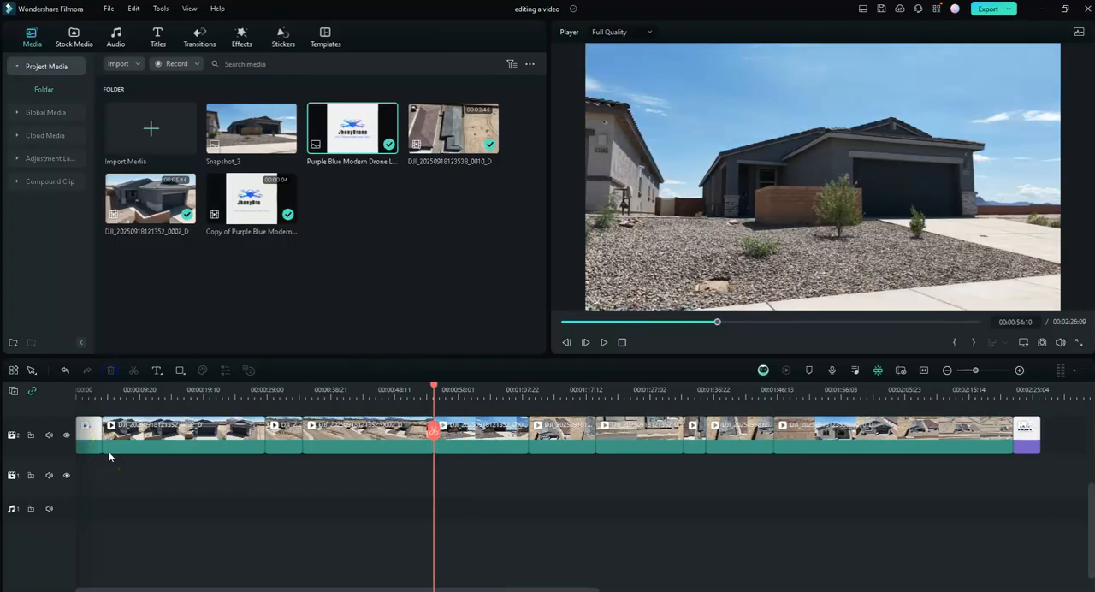
- Review the aerial street-side clip starting at 00:00:34:11 and split it at 00:00:40:08
{"action": "left_click_drag", "start_coordinate": [437, 390], "coordinate": [315, 399]}
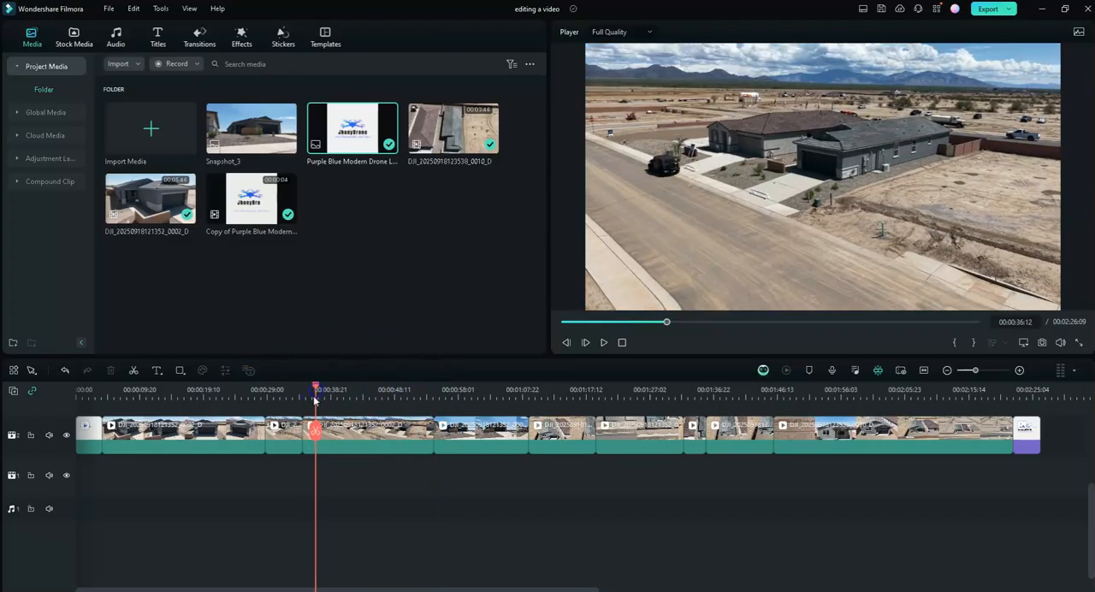
{"action": "left_click", "coordinate": [605, 343]}
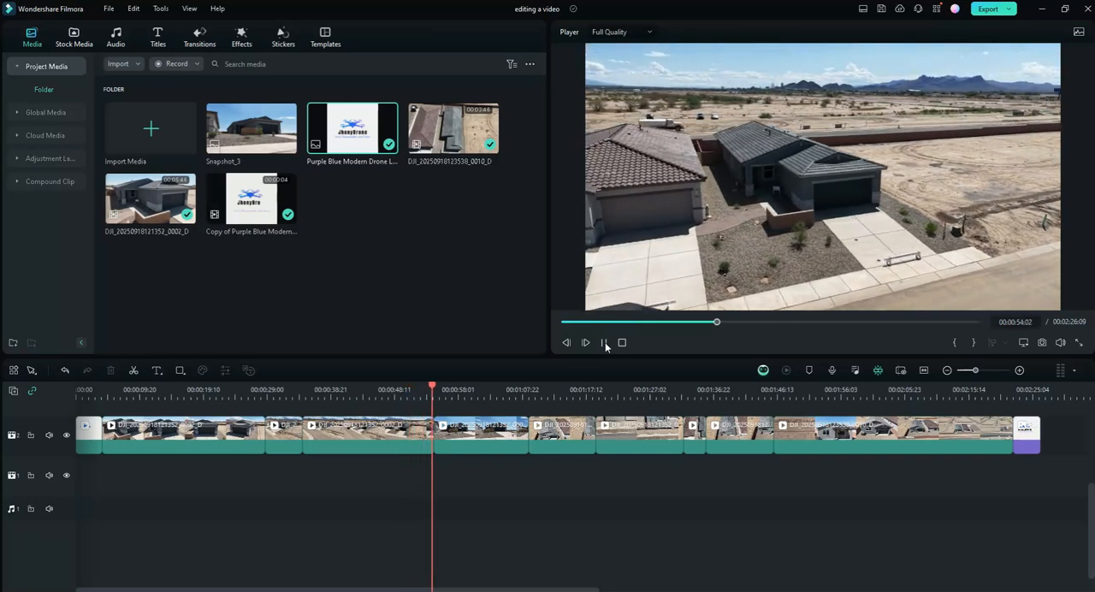
{"action": "left_click", "coordinate": [604, 342]}
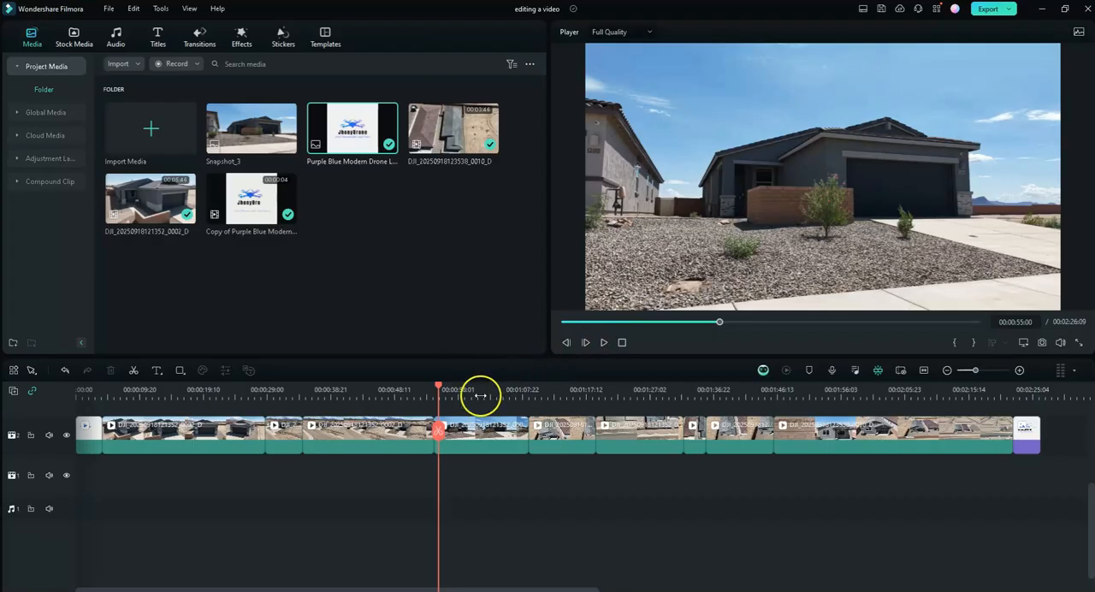
{"action": "left_click_drag", "start_coordinate": [439, 386], "coordinate": [303, 417]}
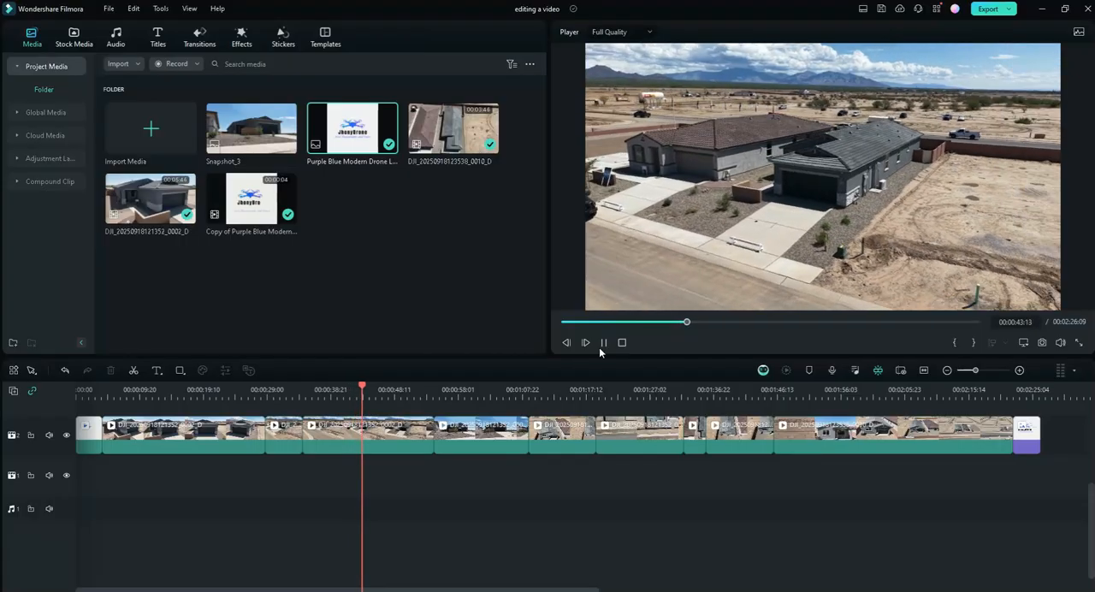
{"action": "left_click", "coordinate": [608, 344]}
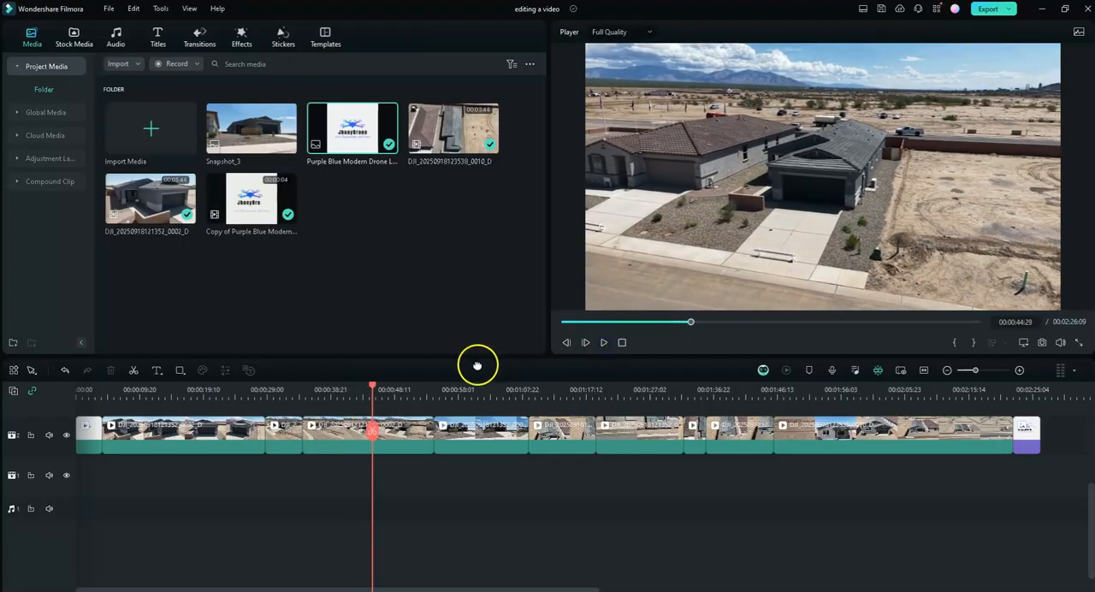
{"action": "left_click_drag", "start_coordinate": [374, 390], "coordinate": [323, 390]}
{"action": "left_click", "coordinate": [605, 343]}
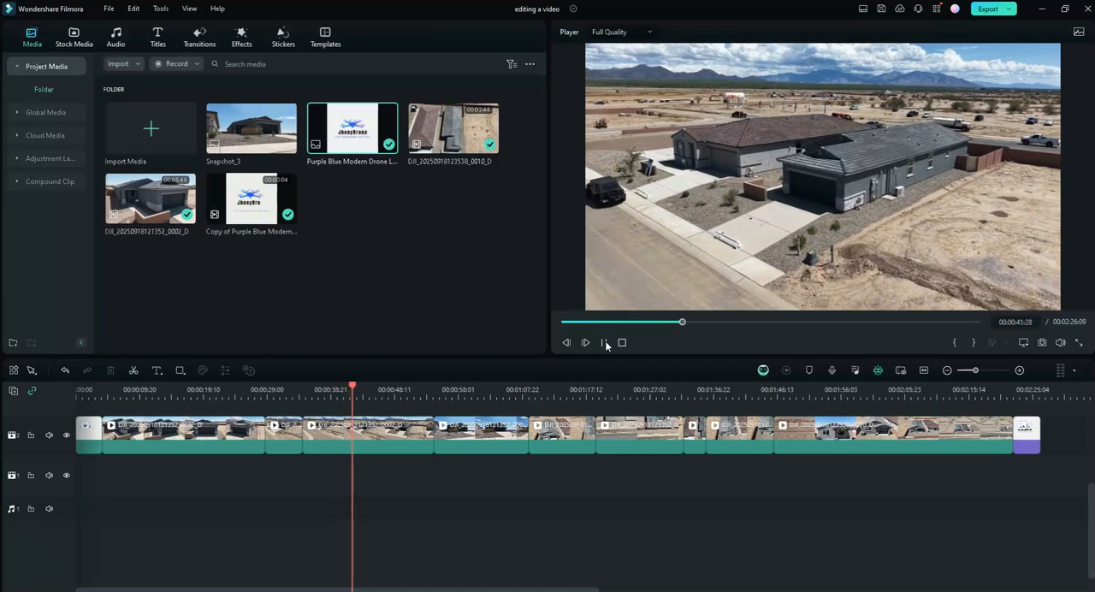
{"action": "left_click", "coordinate": [605, 342]}
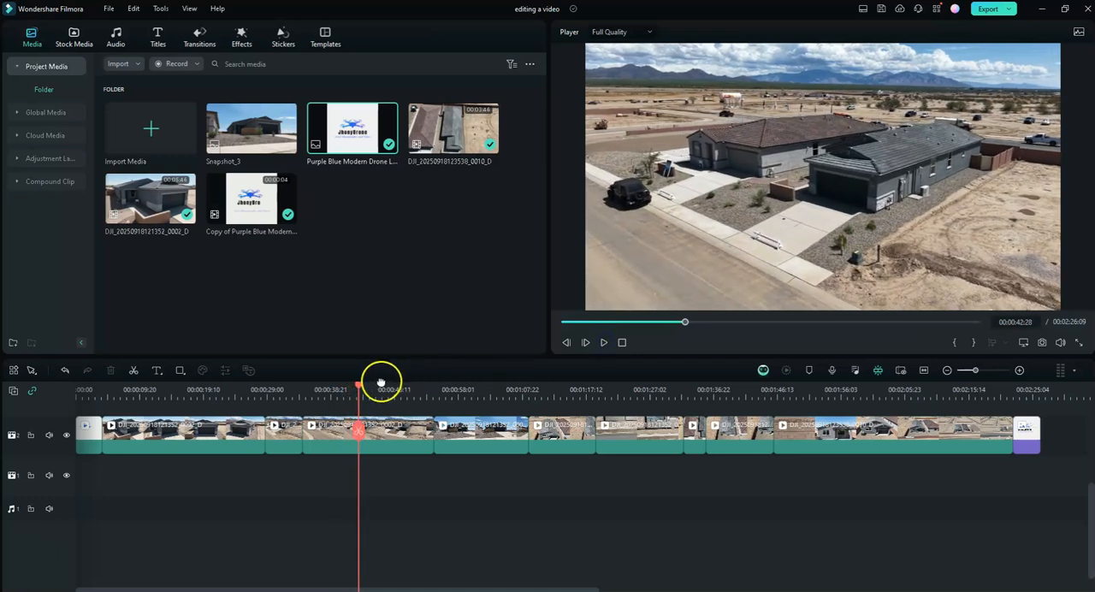
{"action": "left_click_drag", "start_coordinate": [359, 388], "coordinate": [344, 391]}
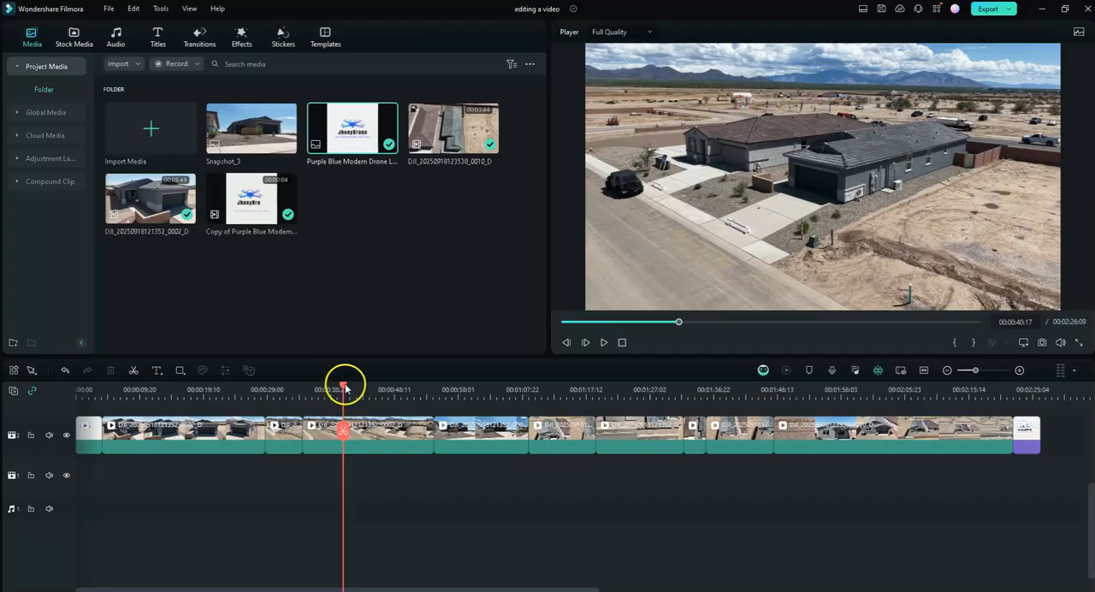
{"action": "left_click_drag", "start_coordinate": [345, 389], "coordinate": [303, 400]}
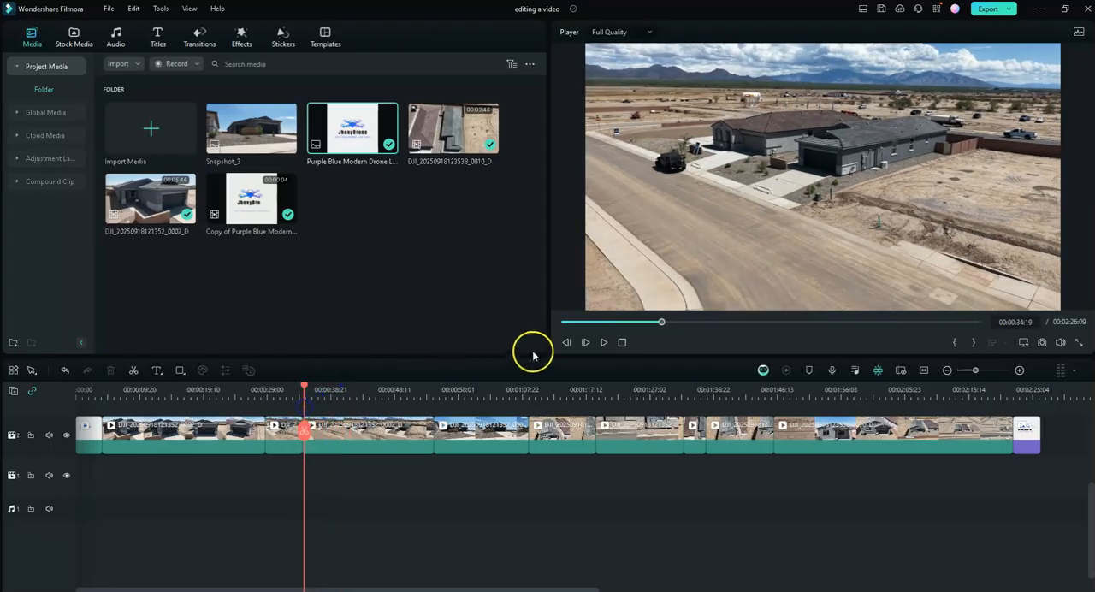
{"action": "left_click", "coordinate": [605, 342]}
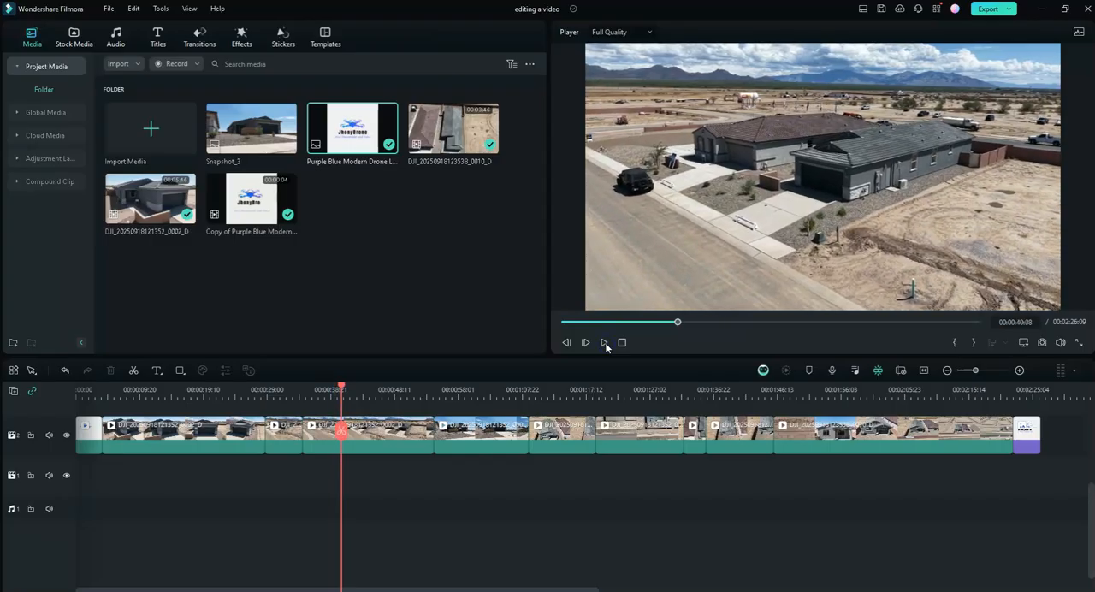
{"action": "left_click", "coordinate": [342, 433]}
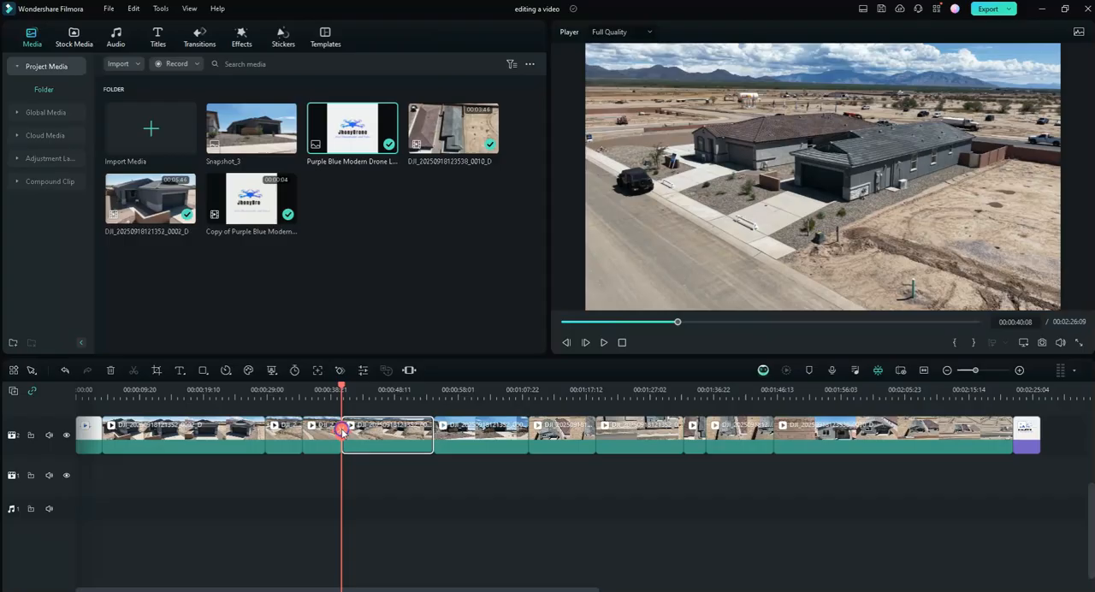
- Preview the part of the aerial clip after the 00:00:40:08 split and delete that part
{"action": "left_click", "coordinate": [602, 343]}
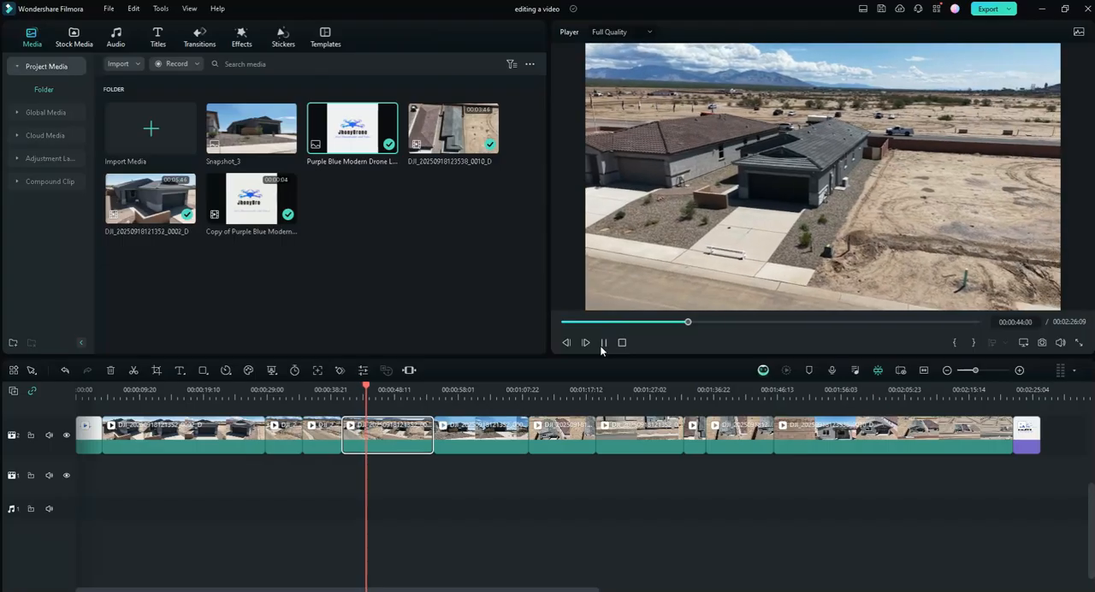
{"action": "left_click", "coordinate": [602, 343]}
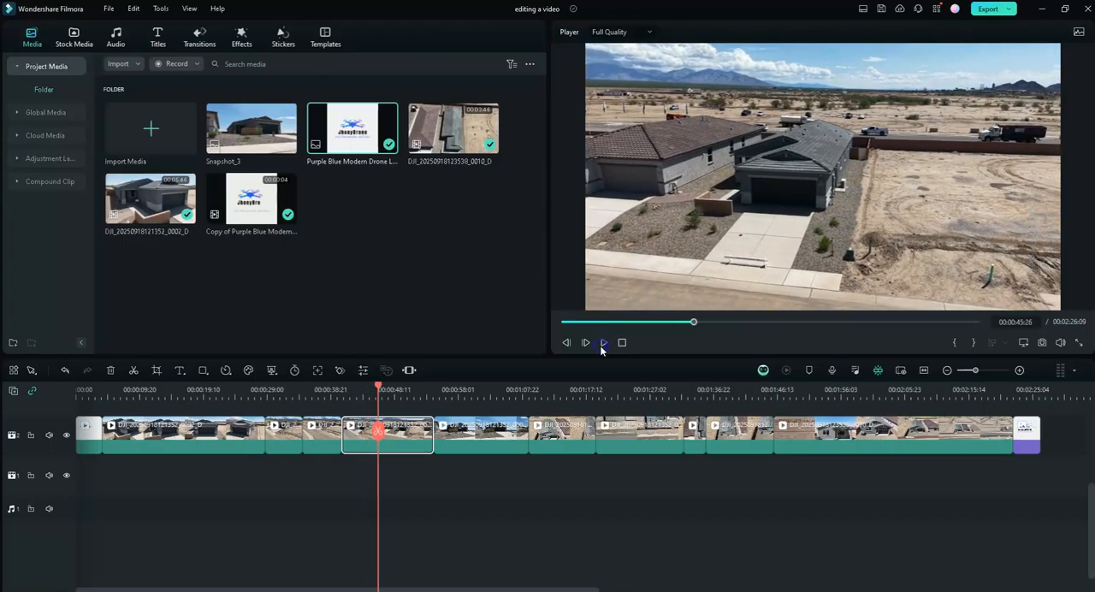
{"action": "left_click", "coordinate": [110, 373]}
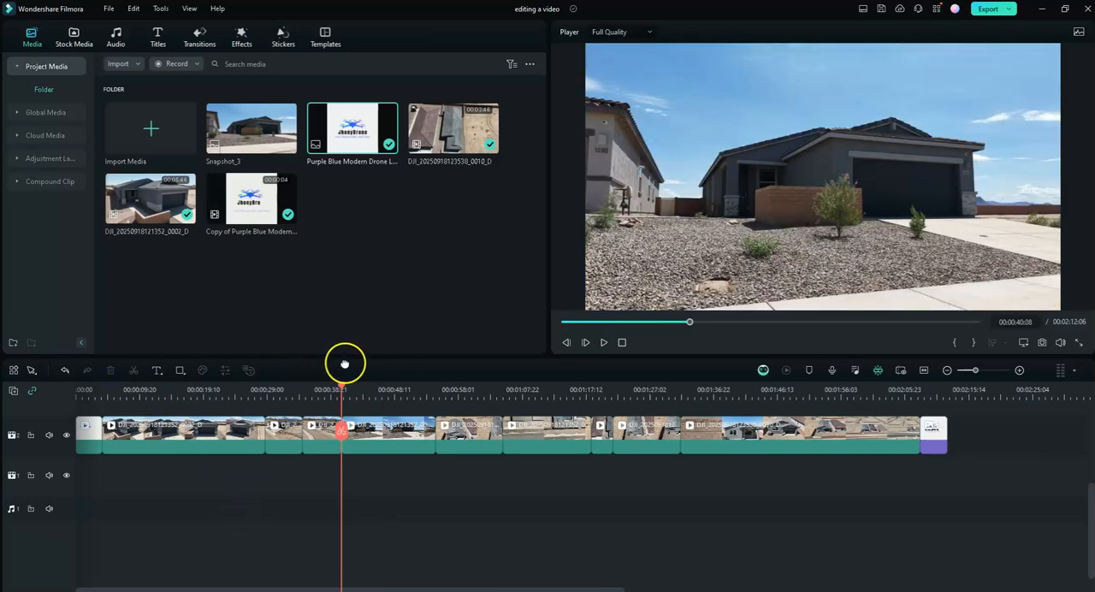
- Move the trimmed aerial clip to directly after the intro logo clip and play the new opening
{"action": "left_click_drag", "start_coordinate": [344, 387], "coordinate": [121, 451]}
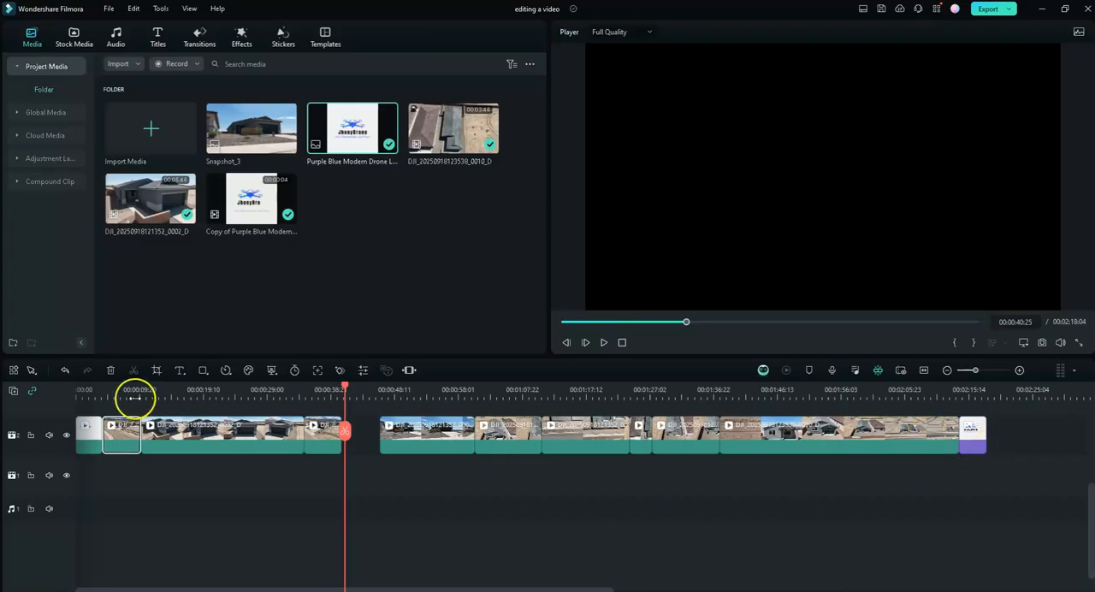
{"action": "left_click", "coordinate": [96, 393]}
{"action": "left_click", "coordinate": [603, 342]}
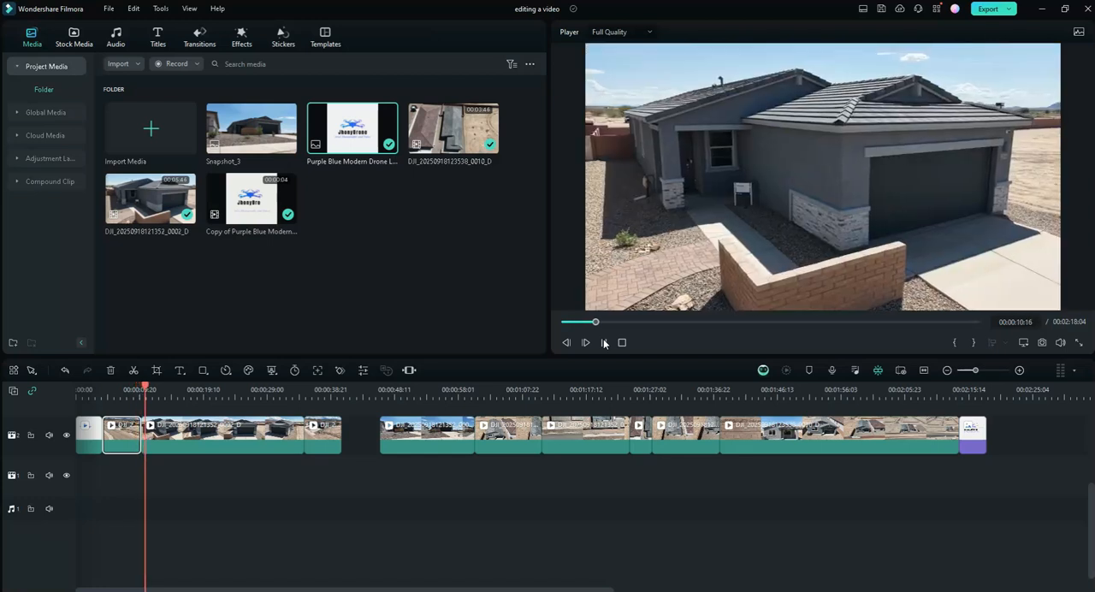
- Try the other short aerial clip in second place after the intro, and move it into the gap before the ground-level clip
{"action": "left_click_drag", "start_coordinate": [339, 445], "coordinate": [157, 447]}
{"action": "left_click_drag", "start_coordinate": [172, 379], "coordinate": [102, 389]}
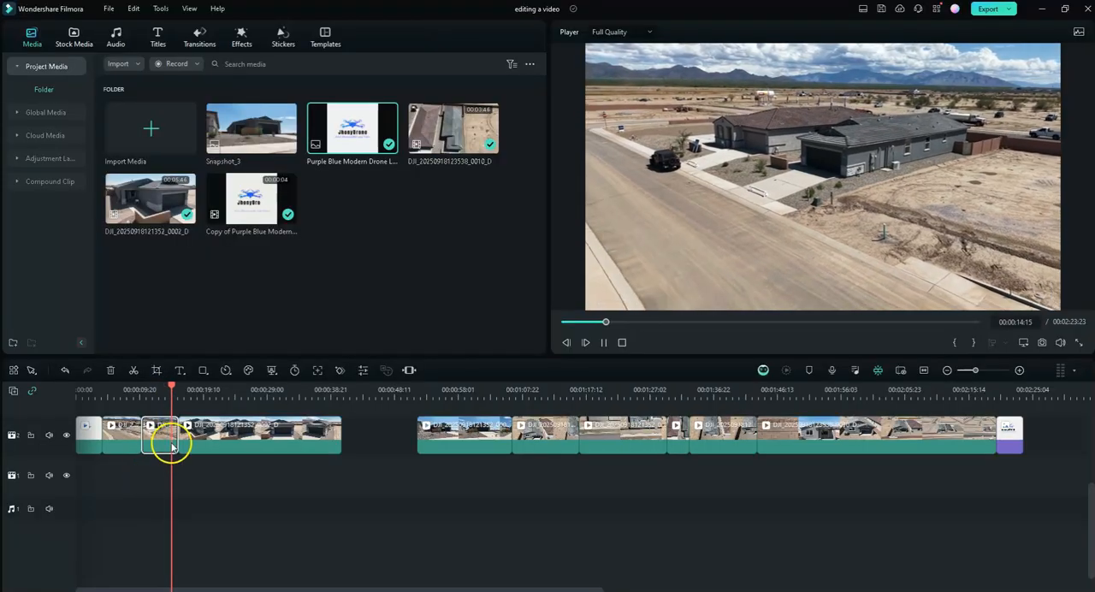
{"action": "left_click", "coordinate": [165, 440]}
{"action": "left_click_drag", "start_coordinate": [165, 440], "coordinate": [397, 434]}
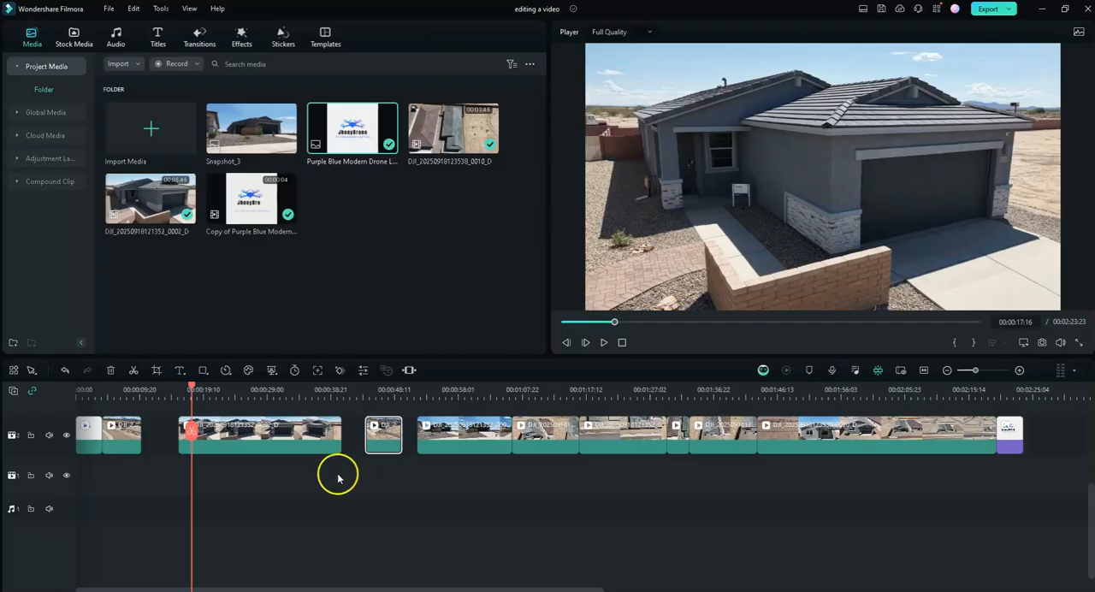
- Review the front-yard clip following the short aerial clip, reverse its playback, and move it directly after the aerial opening clip
{"action": "left_click", "coordinate": [461, 435]}
{"action": "left_click", "coordinate": [442, 391]}
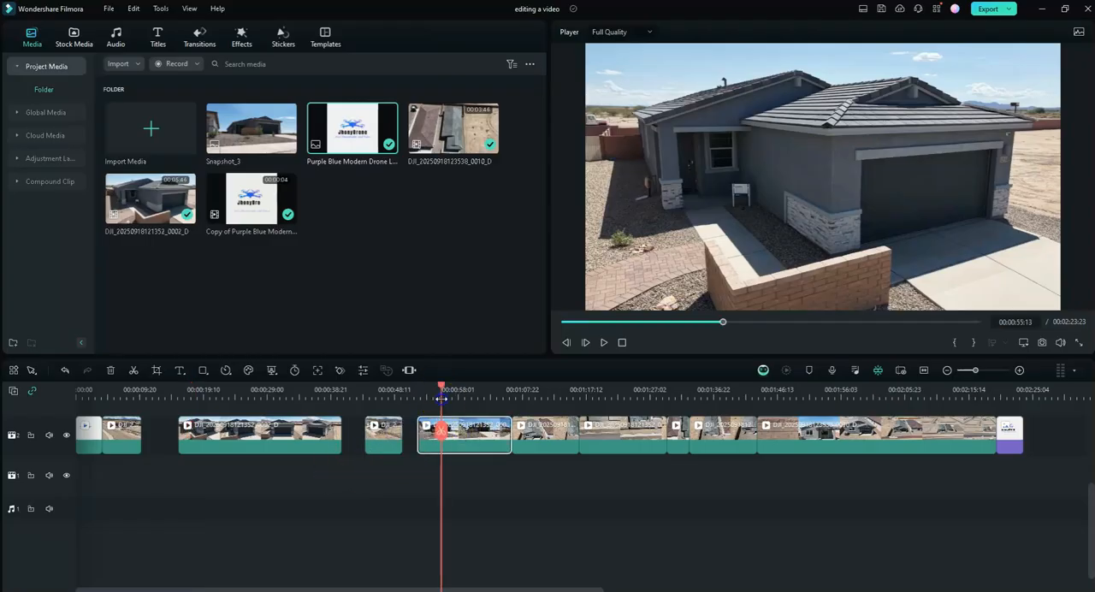
{"action": "left_click_drag", "start_coordinate": [440, 392], "coordinate": [509, 388]}
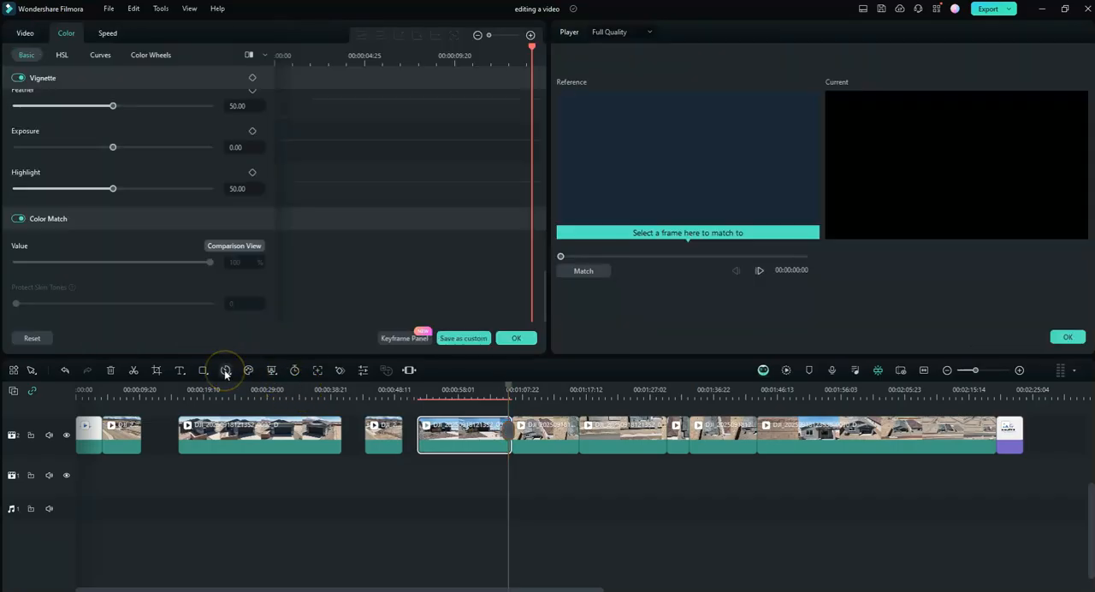
{"action": "left_click", "coordinate": [225, 369]}
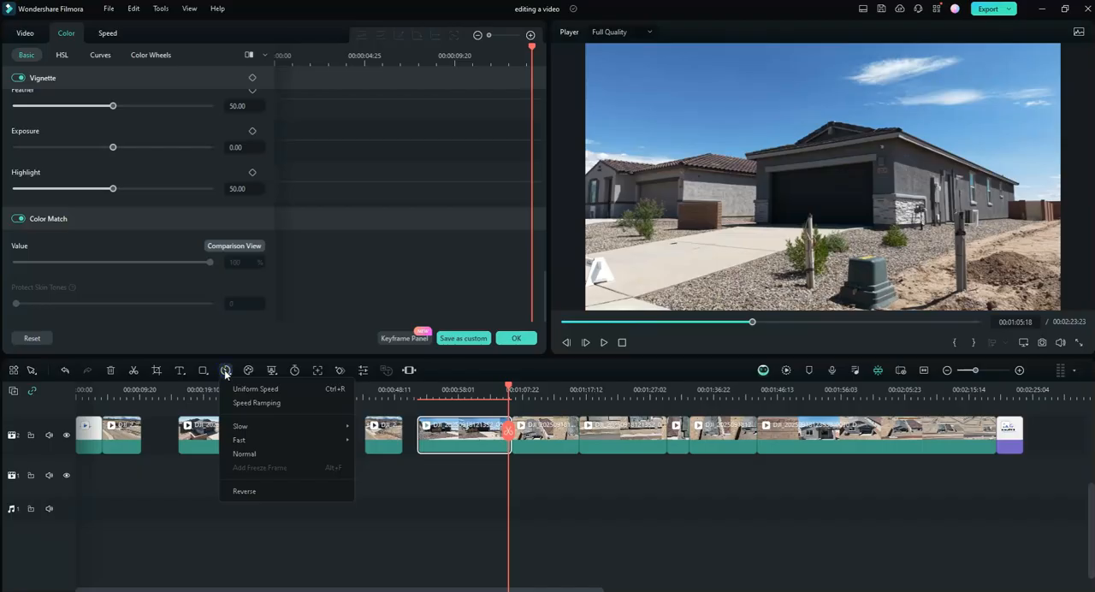
{"action": "left_click", "coordinate": [245, 492]}
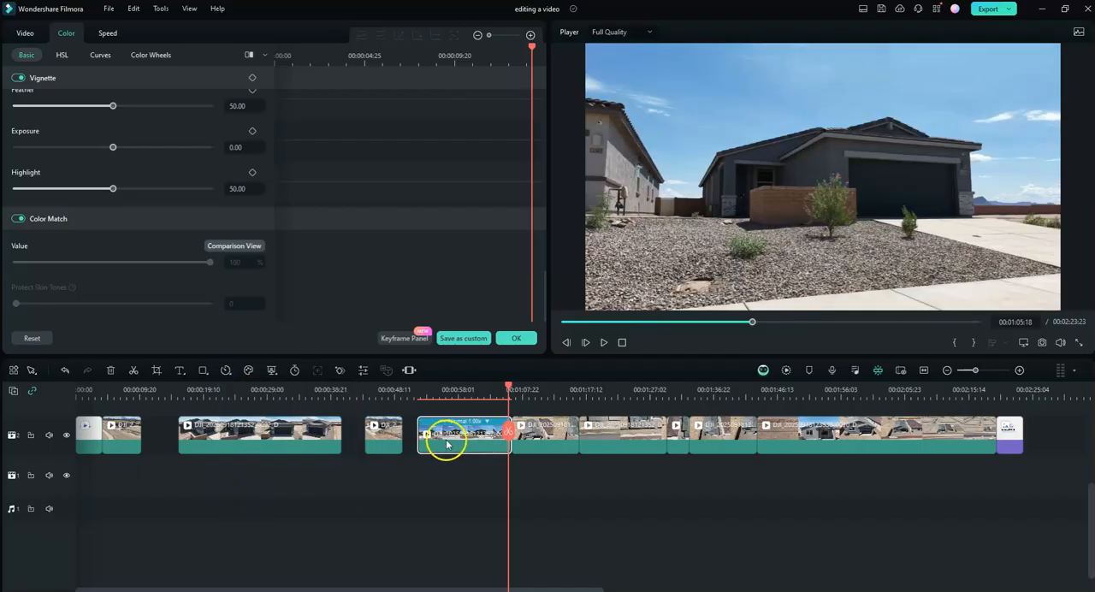
{"action": "left_click_drag", "start_coordinate": [462, 445], "coordinate": [180, 448]}
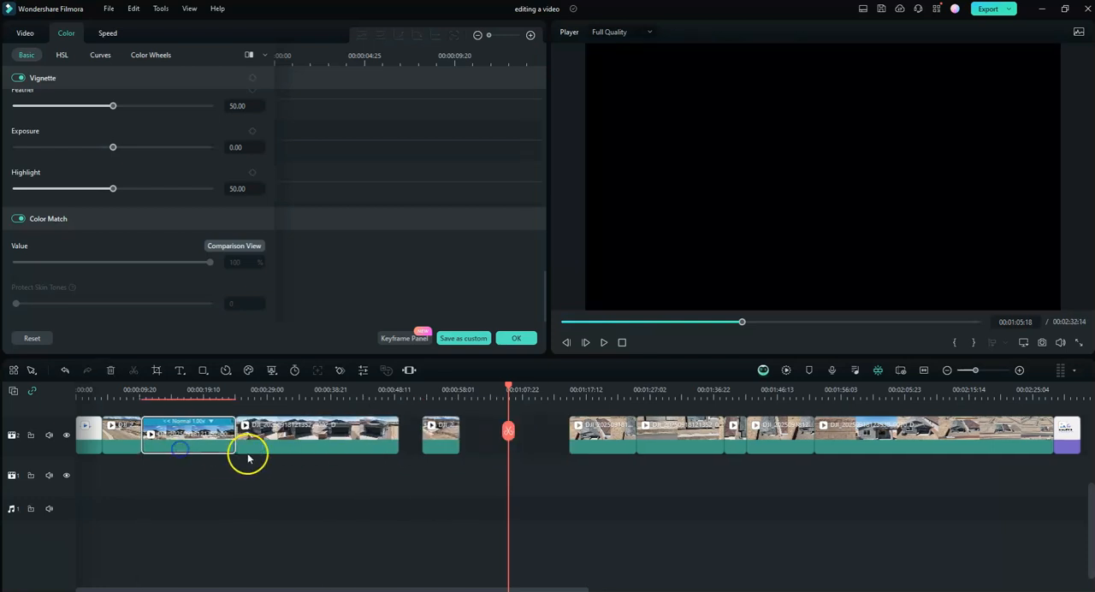
- Speed up the long clip after the reversed one to 2x and move the short aerial clip directly against its end
{"action": "left_click", "coordinate": [318, 441]}
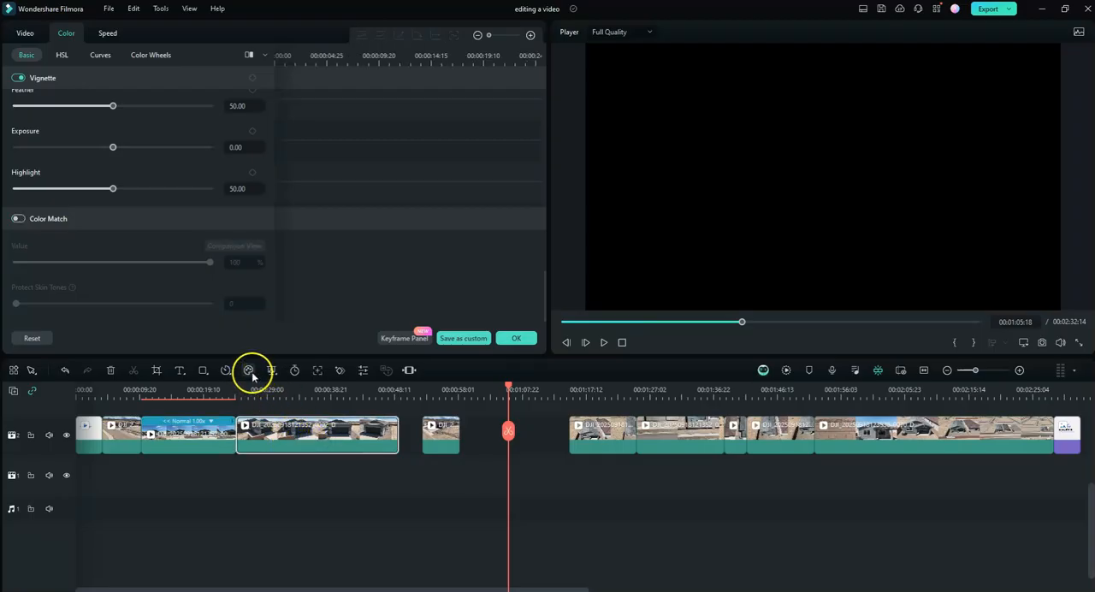
{"action": "left_click", "coordinate": [225, 371]}
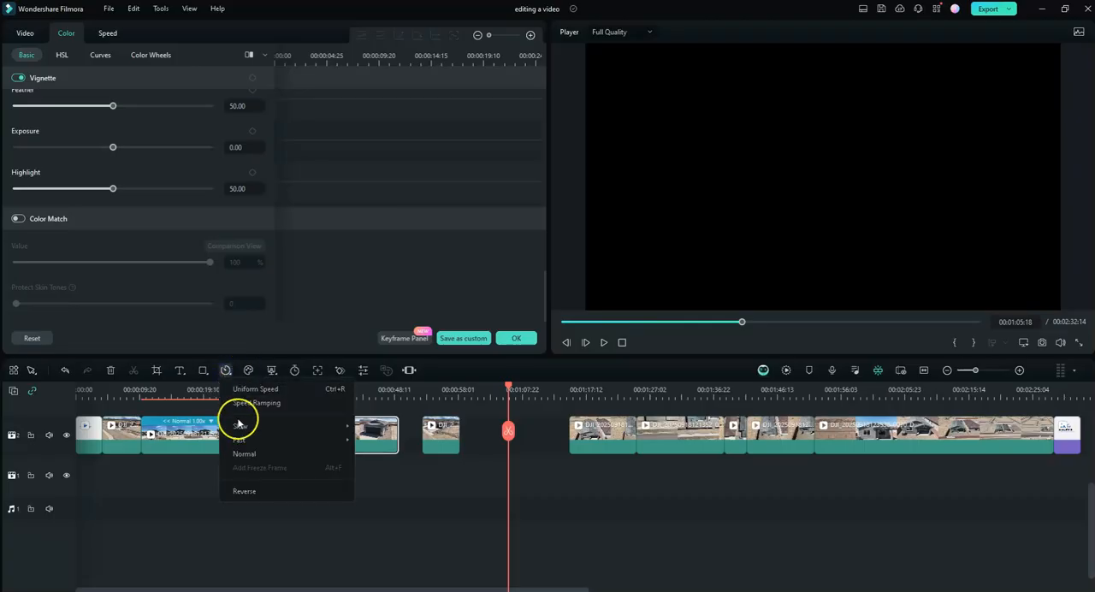
{"action": "mouse_move", "coordinate": [282, 441]}
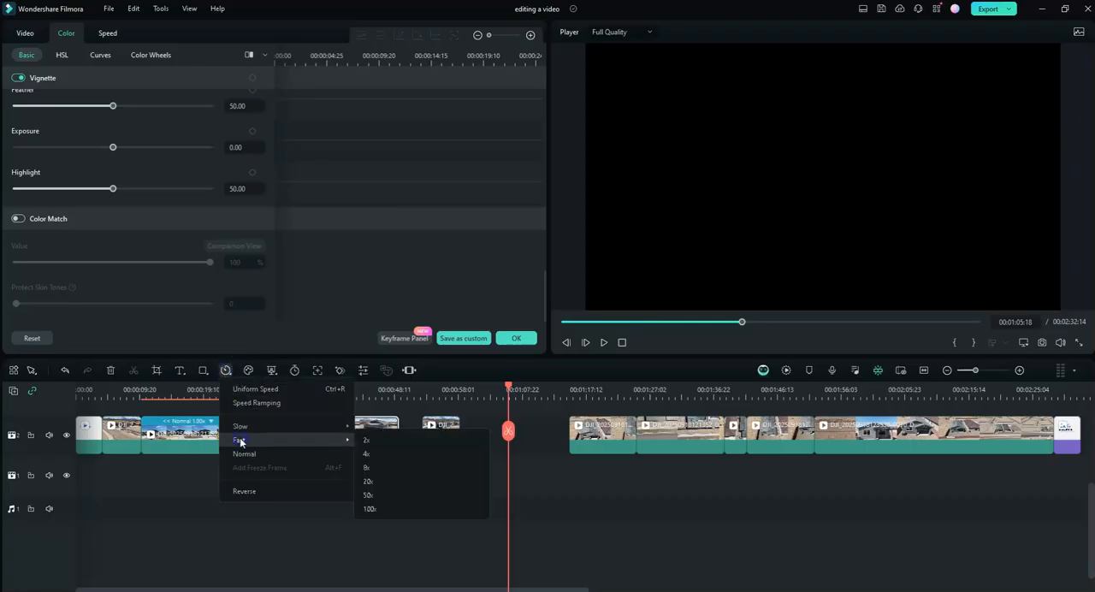
{"action": "left_click", "coordinate": [365, 441]}
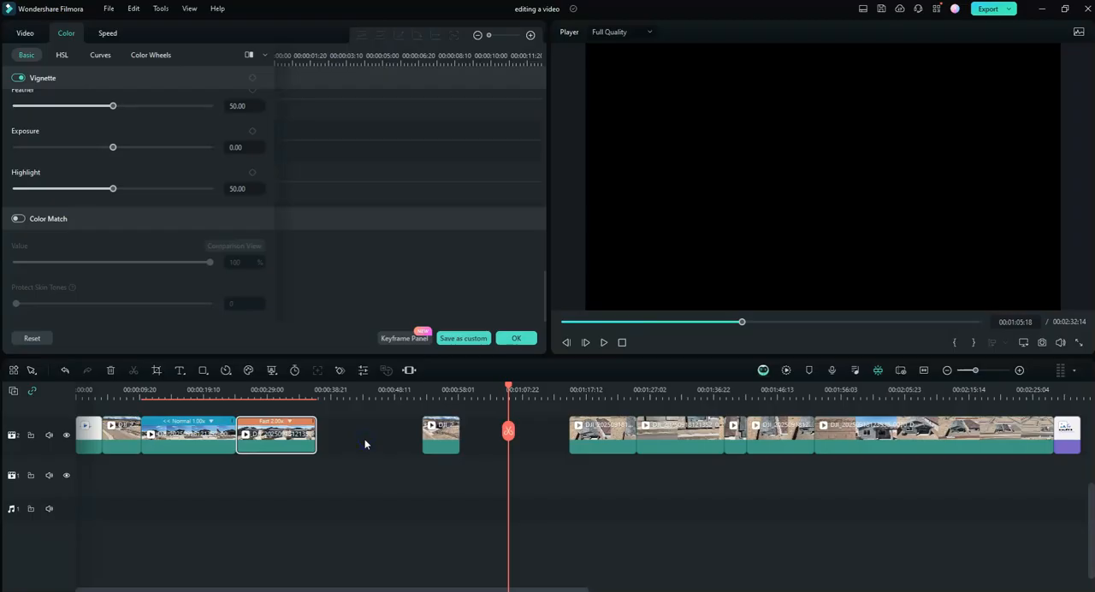
{"action": "left_click_drag", "start_coordinate": [444, 444], "coordinate": [338, 439]}
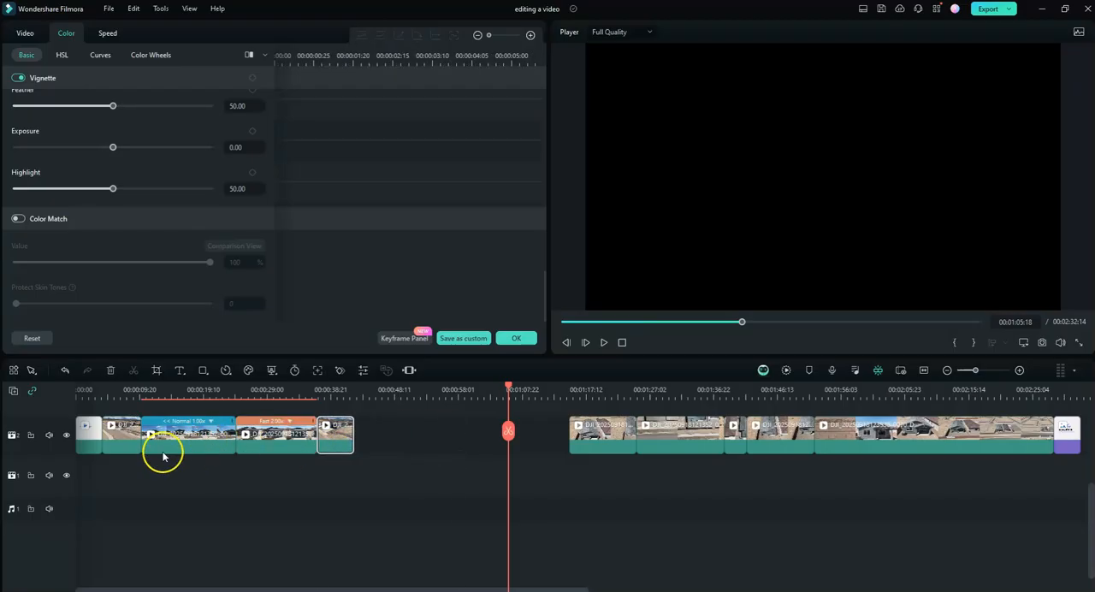
- Play the rearranged sequence from 00:00:04:00 through the end of the short aerial clip to check its flow
{"action": "left_click", "coordinate": [101, 394]}
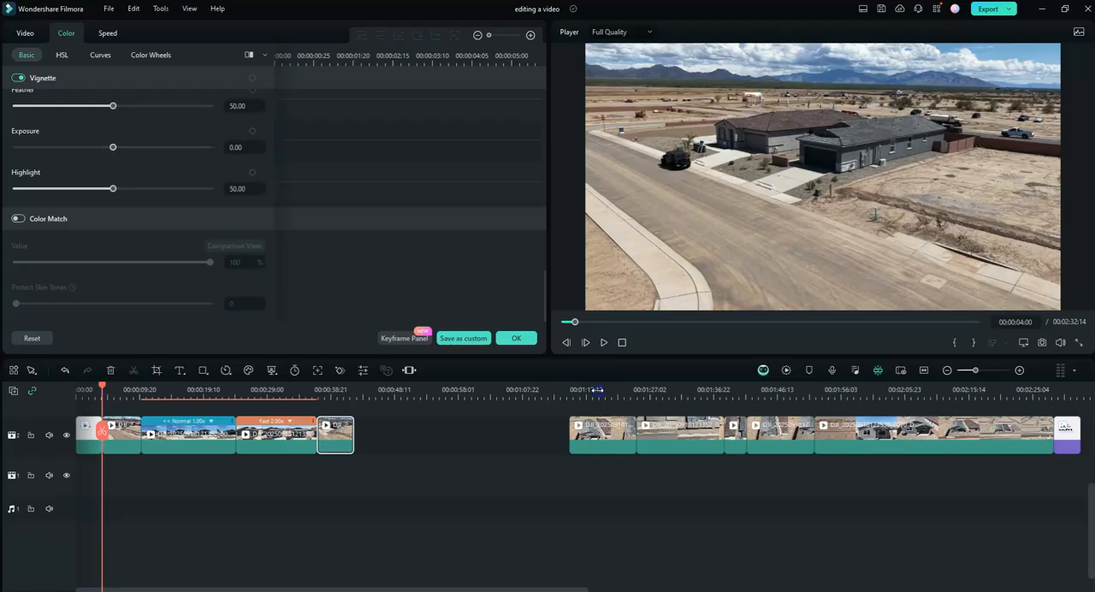
{"action": "scroll", "coordinate": [567, 386], "scroll_direction": "down", "scroll_amount": 3}
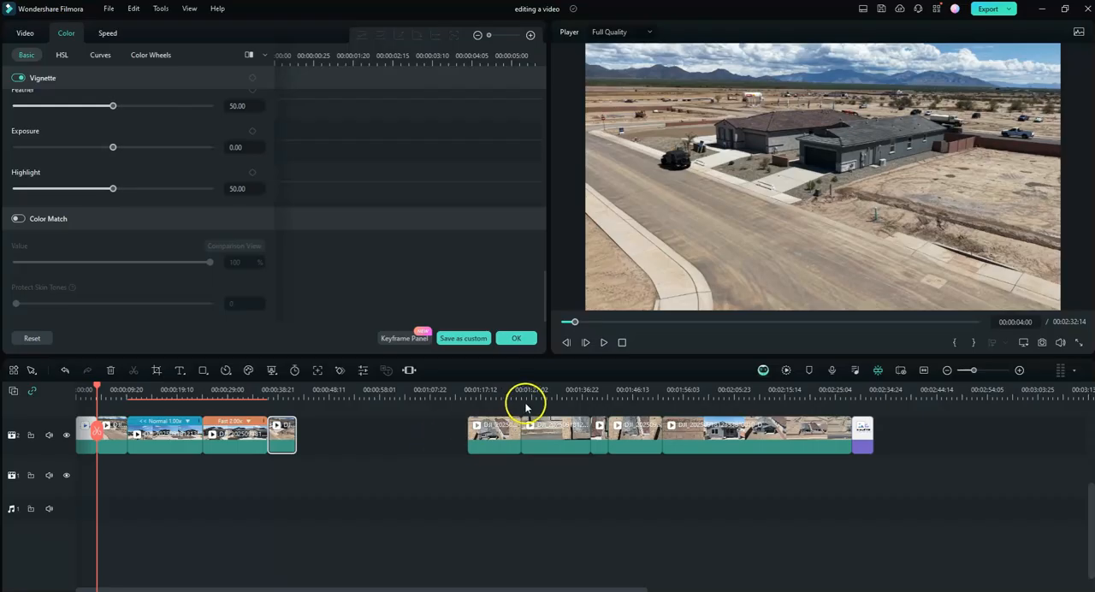
{"action": "left_click", "coordinate": [603, 343]}
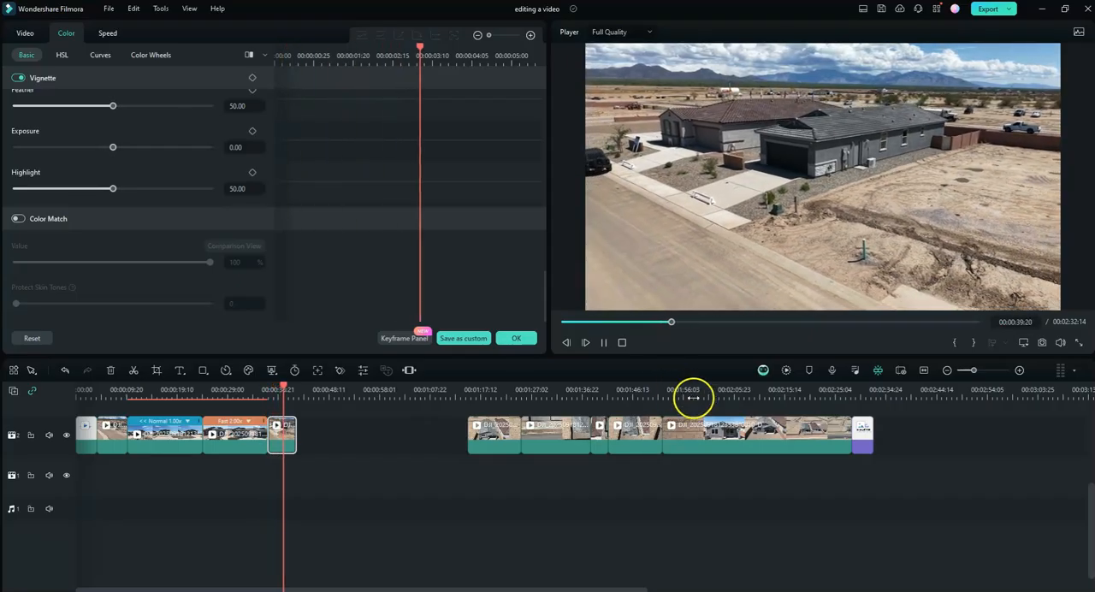
{"action": "left_click", "coordinate": [604, 344]}
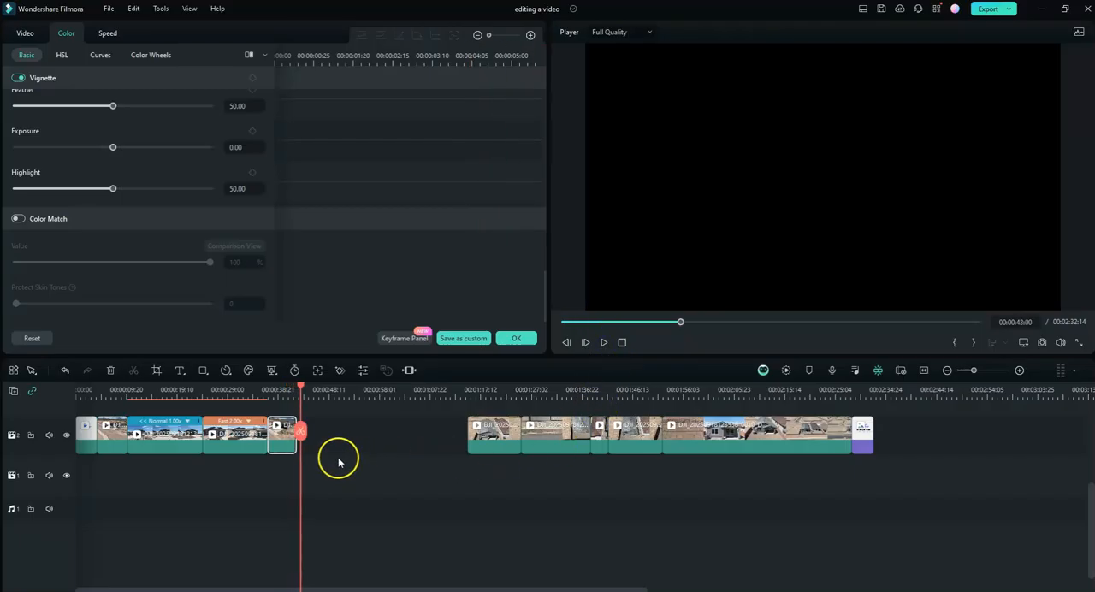
- Move the short aerial clip farther along the track, extend the 2x clip's end, and trim it back to 00:00:36:29
{"action": "left_click", "coordinate": [262, 392]}
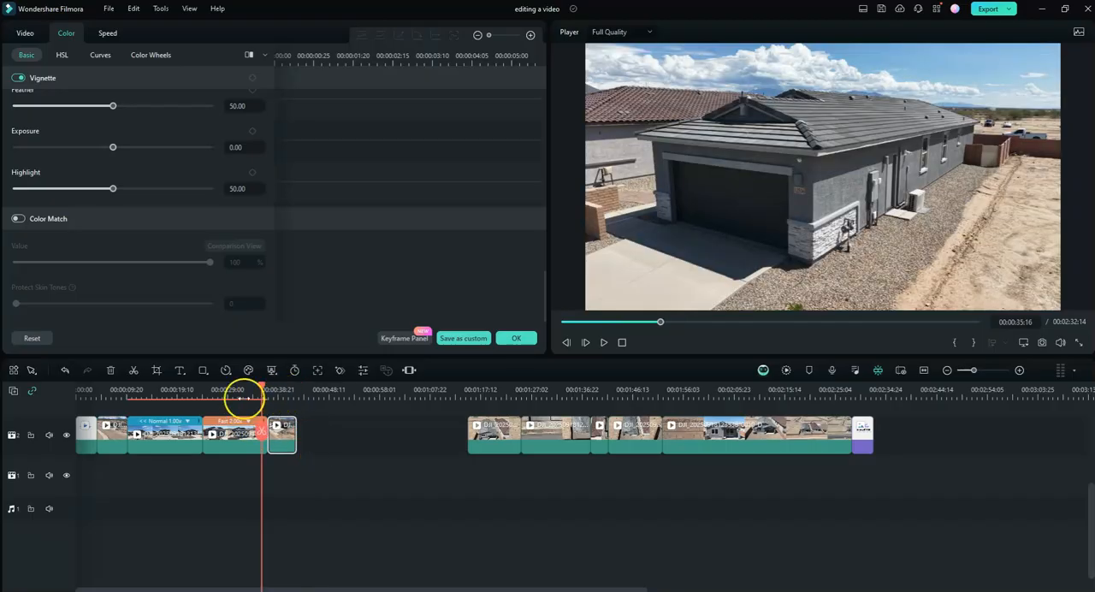
{"action": "left_click_drag", "start_coordinate": [261, 386], "coordinate": [260, 386]}
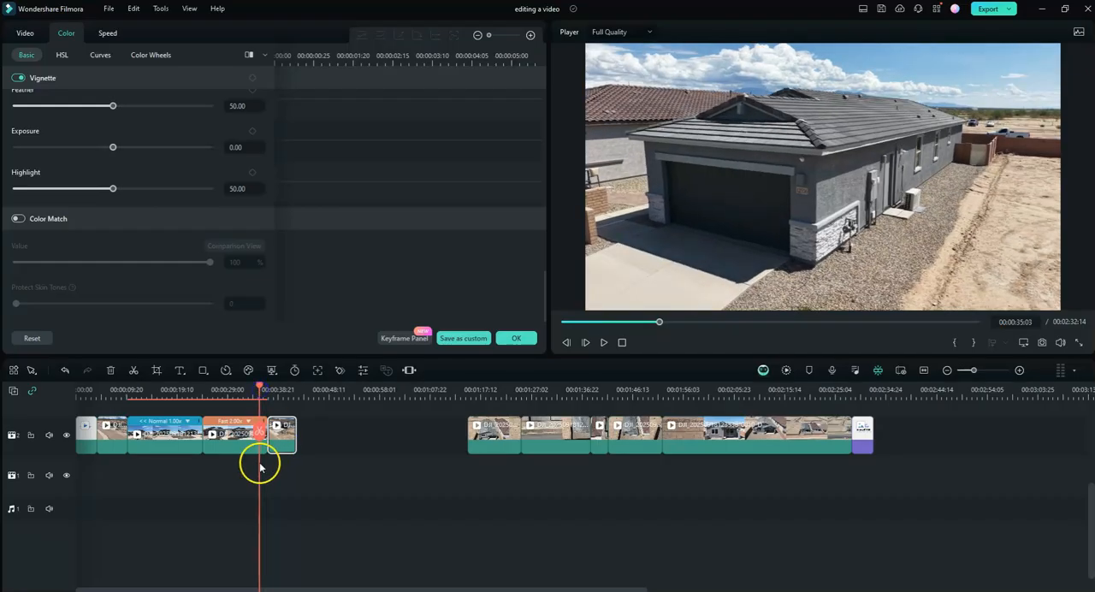
{"action": "left_click", "coordinate": [240, 446]}
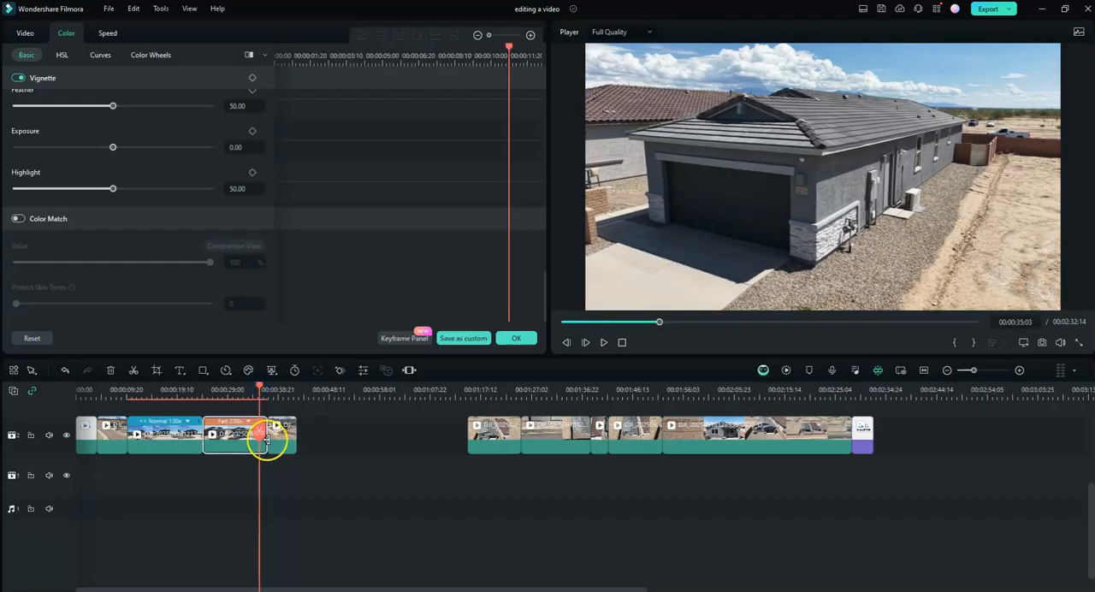
{"action": "left_click_drag", "start_coordinate": [285, 446], "coordinate": [342, 445]}
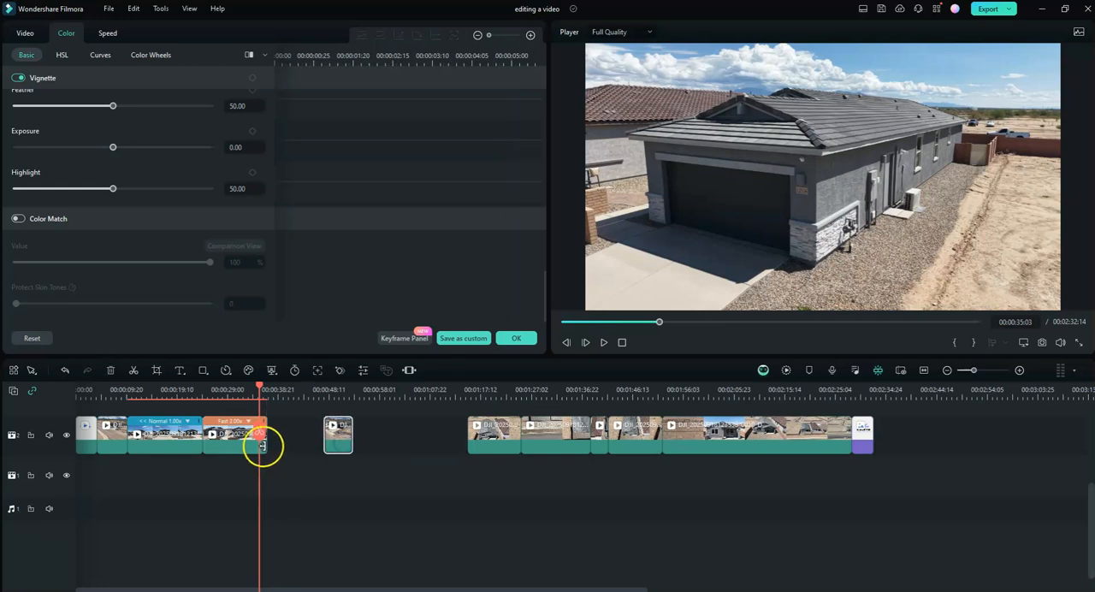
{"action": "left_click_drag", "start_coordinate": [263, 445], "coordinate": [276, 445]}
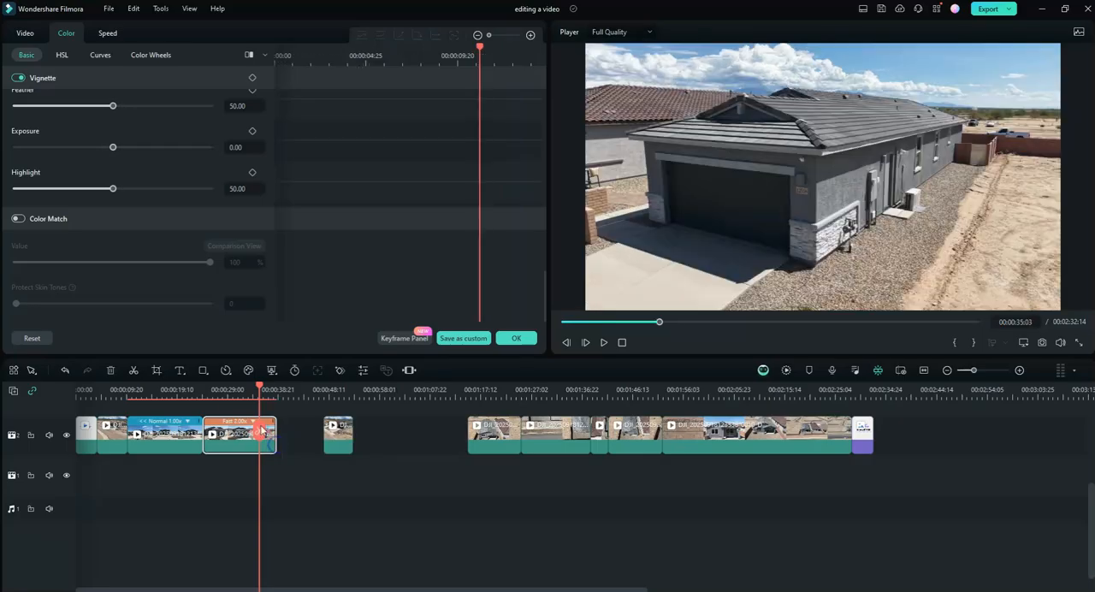
{"action": "left_click_drag", "start_coordinate": [258, 381], "coordinate": [270, 394]}
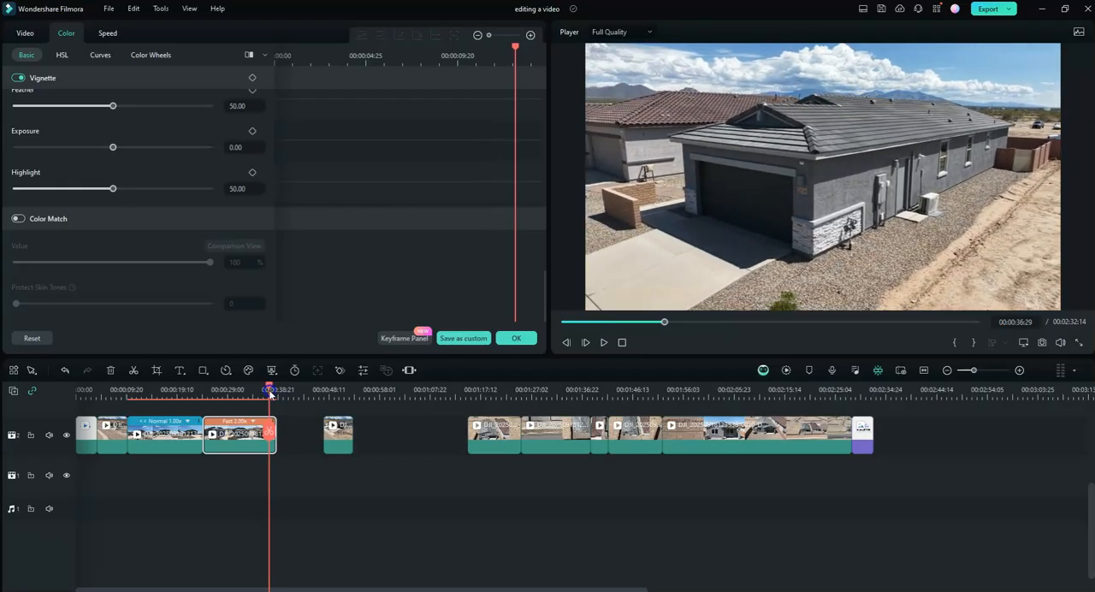
{"action": "left_click_drag", "start_coordinate": [276, 445], "coordinate": [270, 446]}
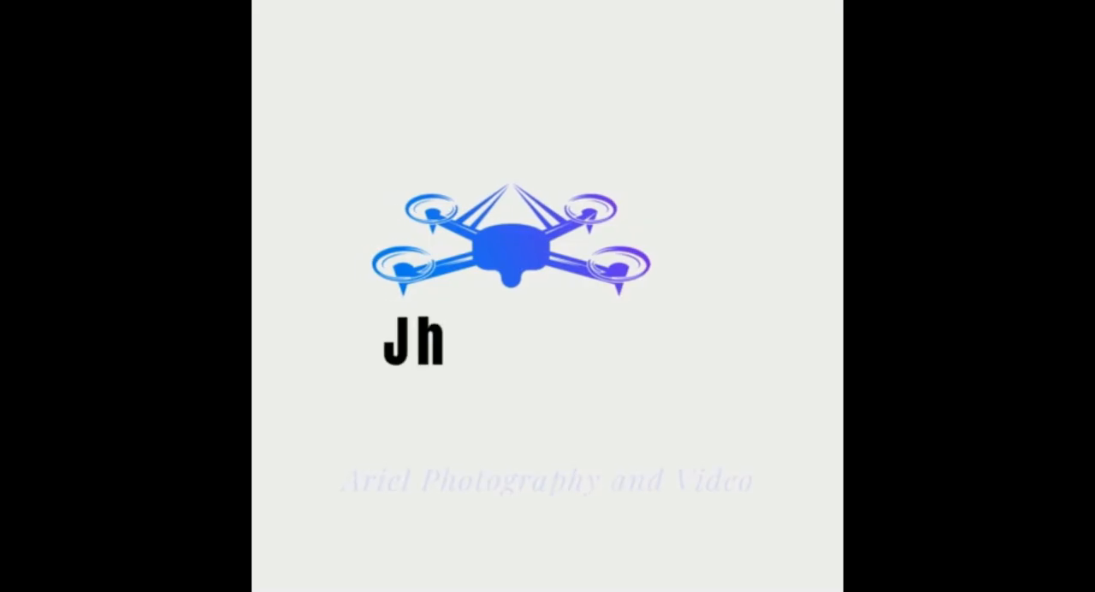